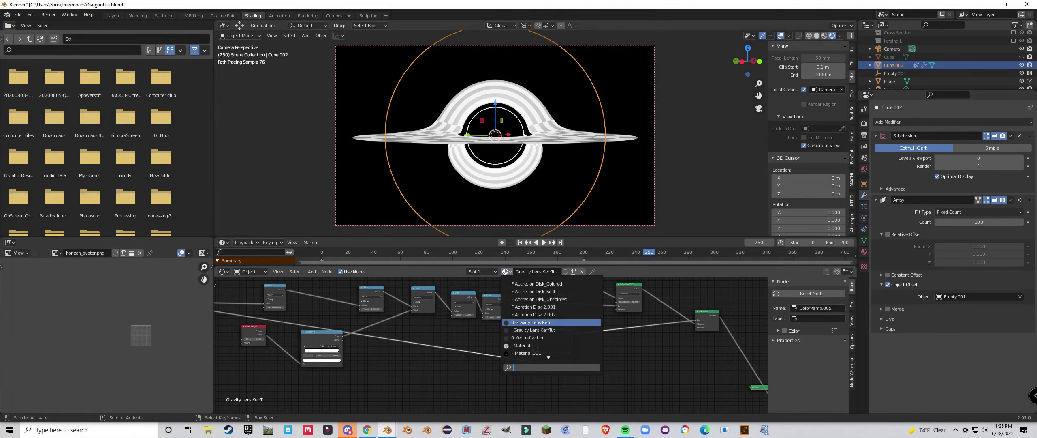
Step: Switch Cube.002 to the Gravity Lens Kerr material and nudge the Multiply node fed by Separate XYZ's X output
left_click(532, 323)
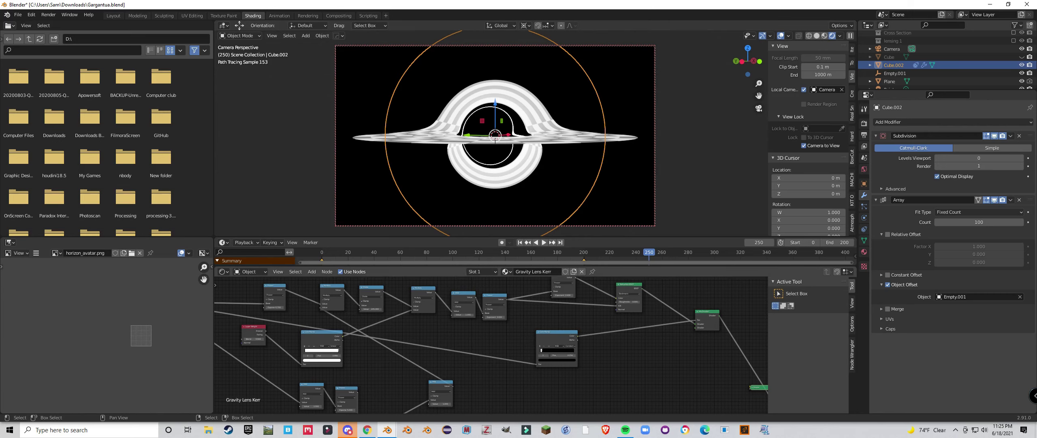
middle_click_drag(286, 403, 437, 346)
scroll(438, 352, "up", 4)
middle_click_drag(418, 395, 478, 348)
scroll(478, 348, "up", 3)
left_click_drag(468, 308, 461, 301)
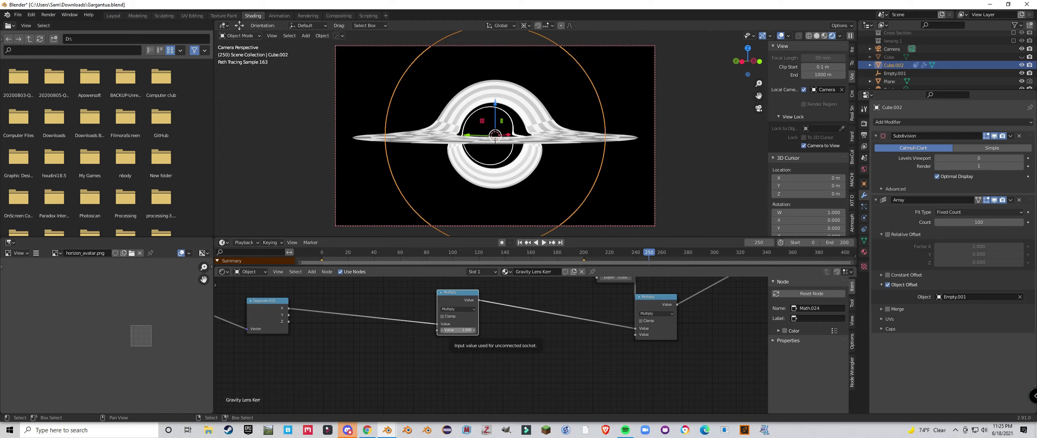
mouse_move(457, 300)
left_mouse_down()
mouse_move(452, 308)
mouse_move(456, 296)
left_mouse_up()
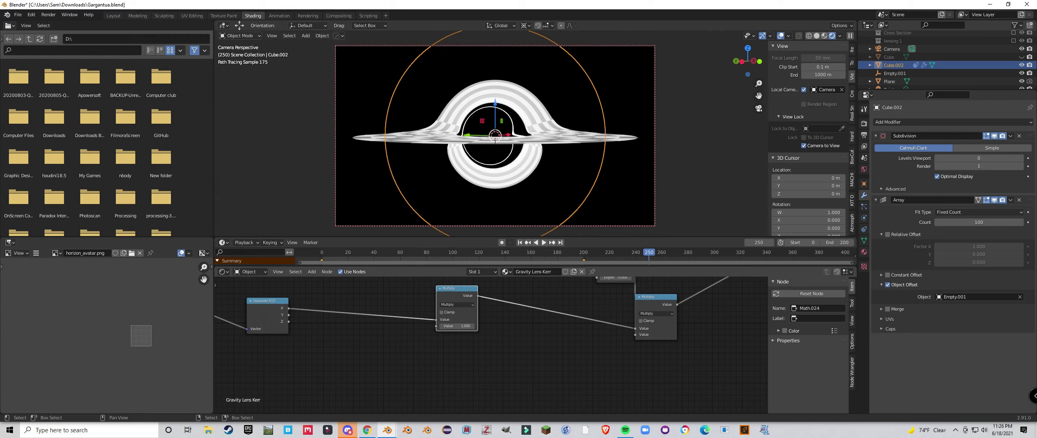
Step: Set the value of the Multiply node after Separate XYZ to 0, vary it, and reset it to 0
double_click(458, 326)
type("0")
key("Return")
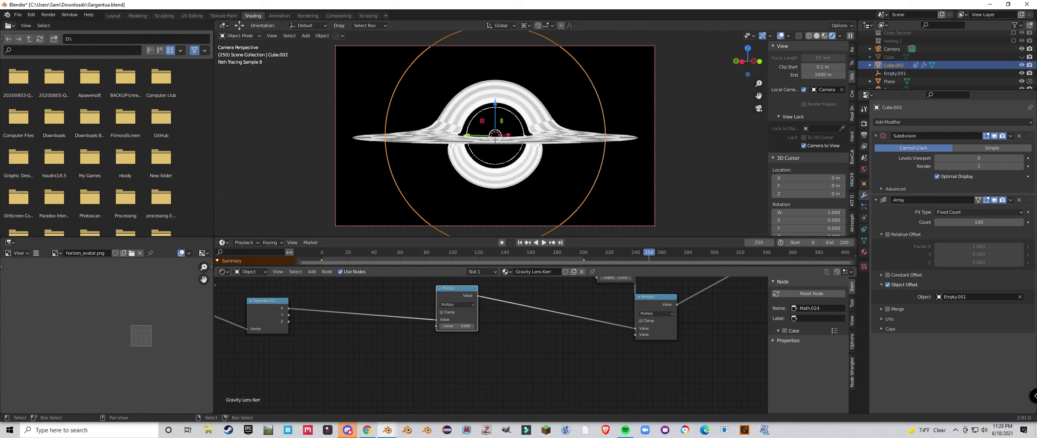
left_click_drag(457, 325, 466, 325)
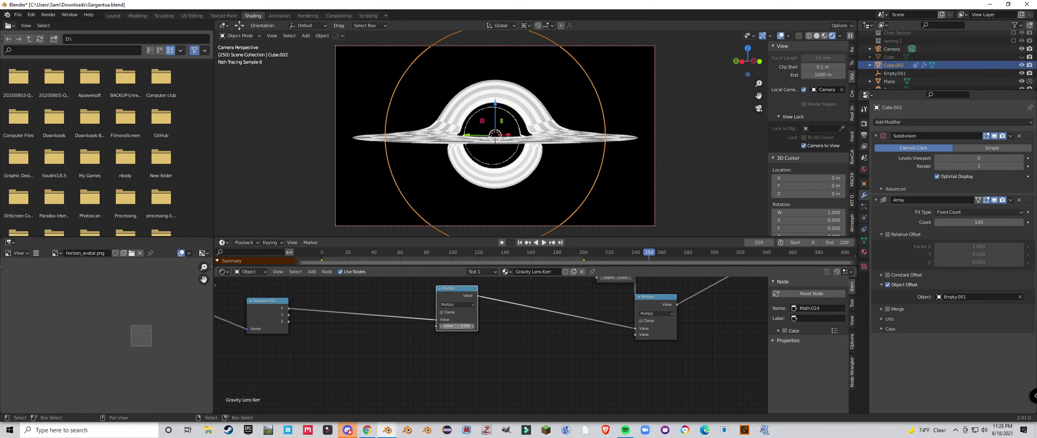
left_click(454, 326)
type("0")
key("Return")
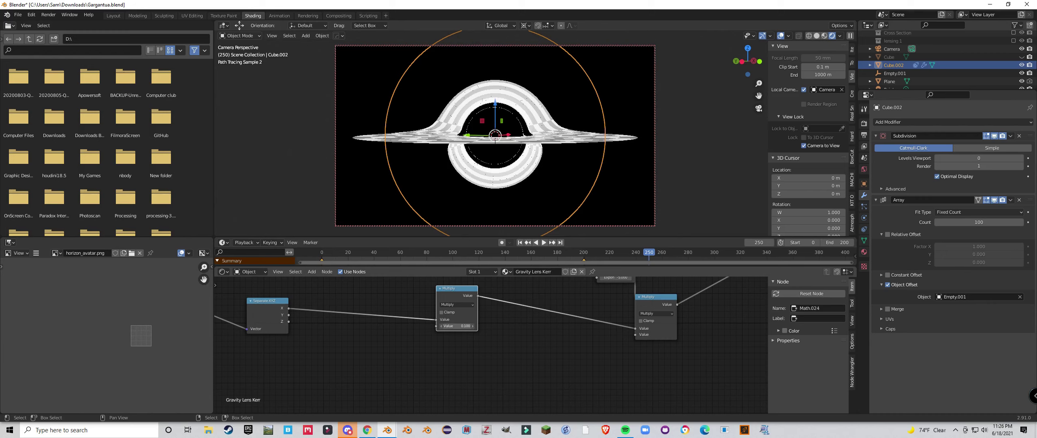
Step: Try a higher value on the Multiply node after Separate XYZ and set it back to 1
left_click_drag(457, 325, 462, 326)
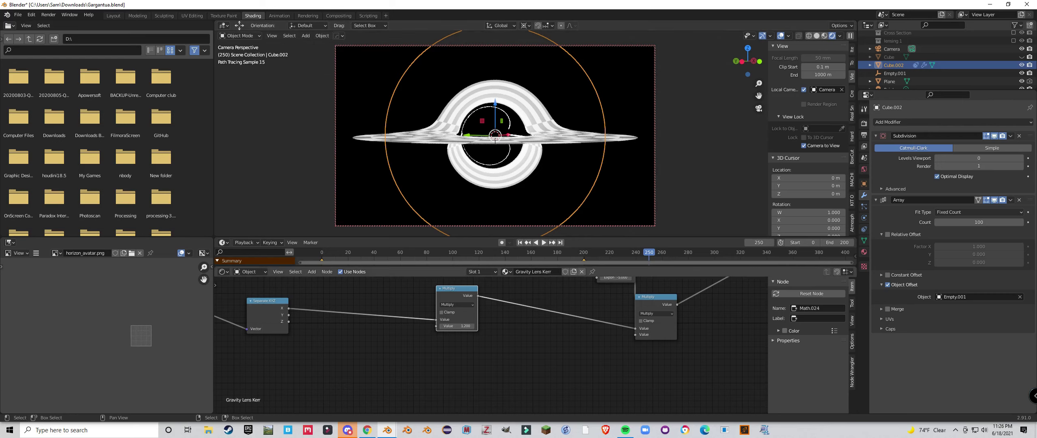
left_click_drag(457, 288, 458, 290)
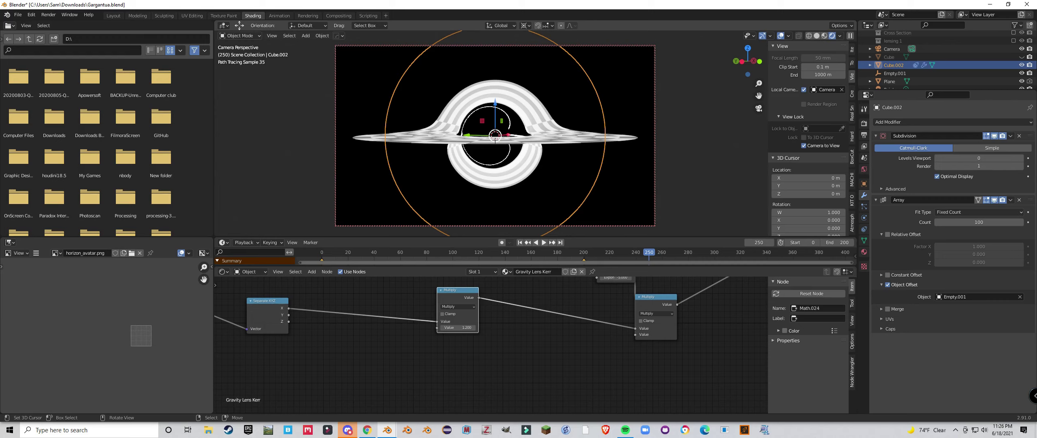
double_click(458, 327)
type("1")
key("Return")
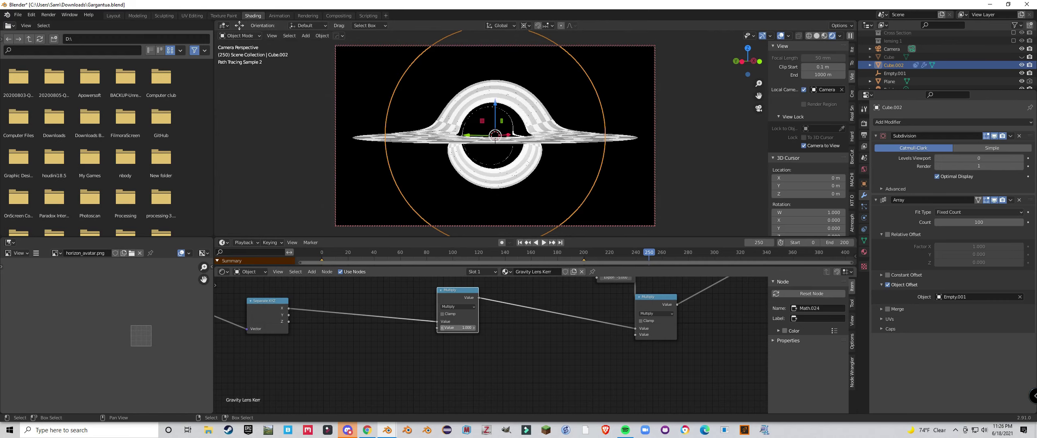
Step: Lower the Multiply node's value in steps to 0.700 and restore it to 1
left_click(442, 327)
left_click(442, 328)
left_click(442, 327)
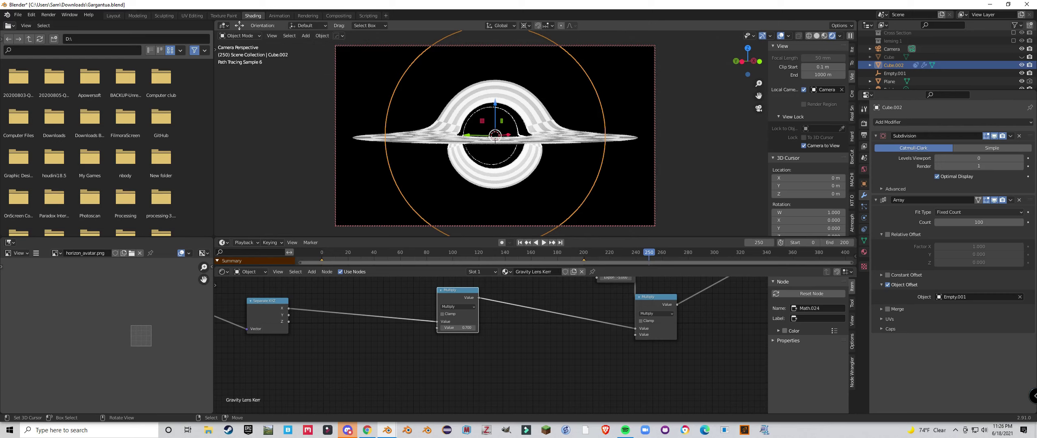
left_click(458, 328)
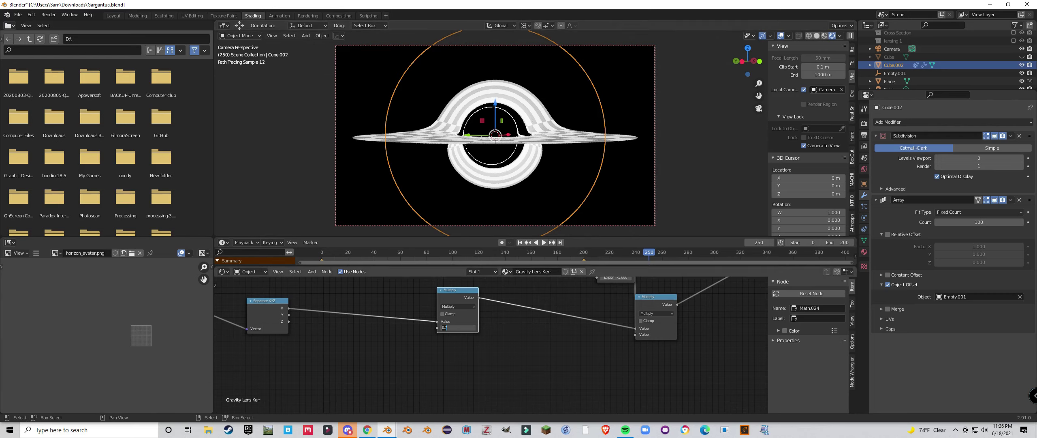
type("1")
key("Return")
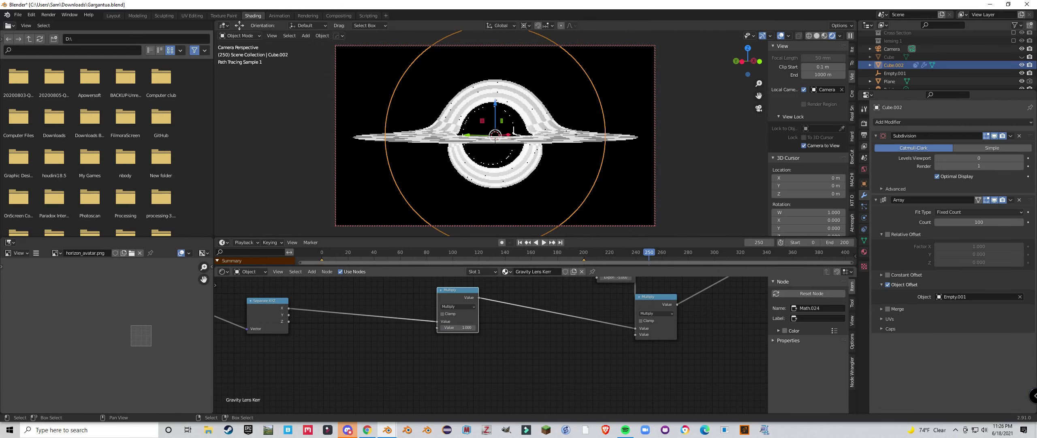
Step: Switch Cube.002's material to Gravity Lens KerrTut and bring its whole node tree into view
left_click(506, 271)
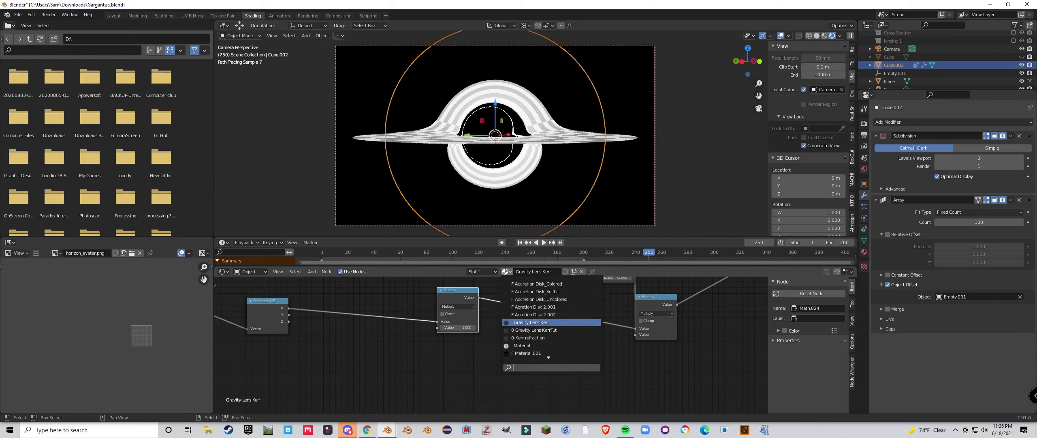
left_click(535, 330)
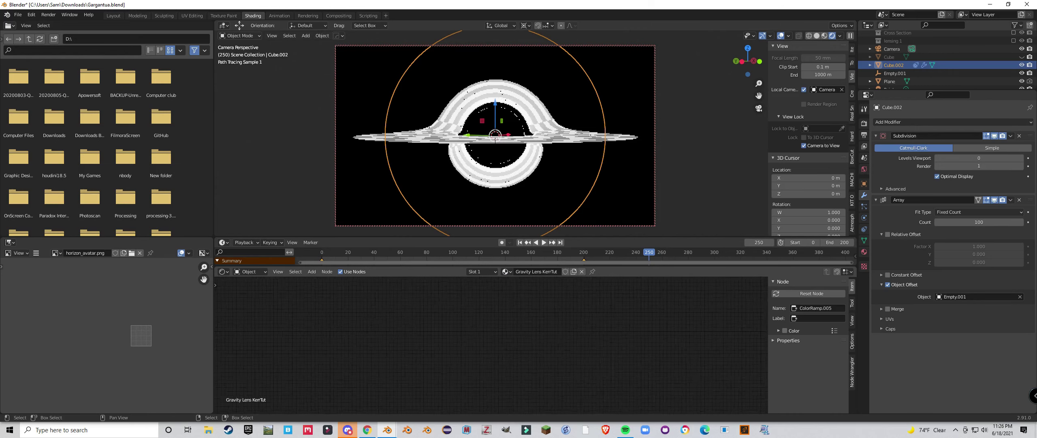
scroll(491, 345, "up", 3)
scroll(491, 345, "down", 4)
middle_click_drag(490, 345, 464, 354)
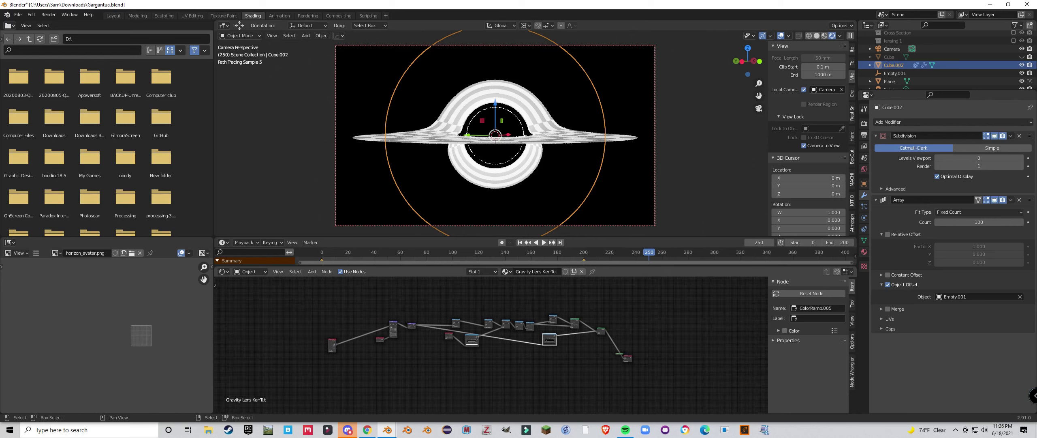
Step: Move the group of input and vector nodes at the start of the tree closer to the Math nodes
left_click_drag(299, 315, 462, 366)
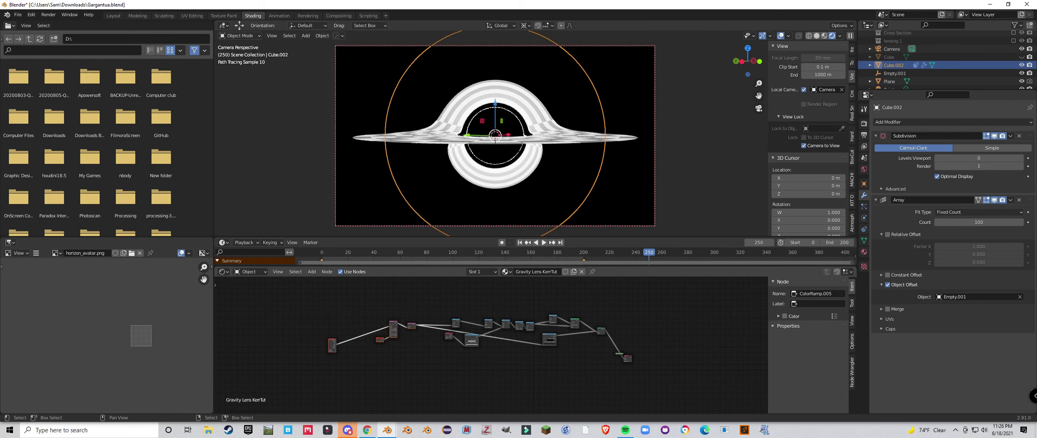
key("g")
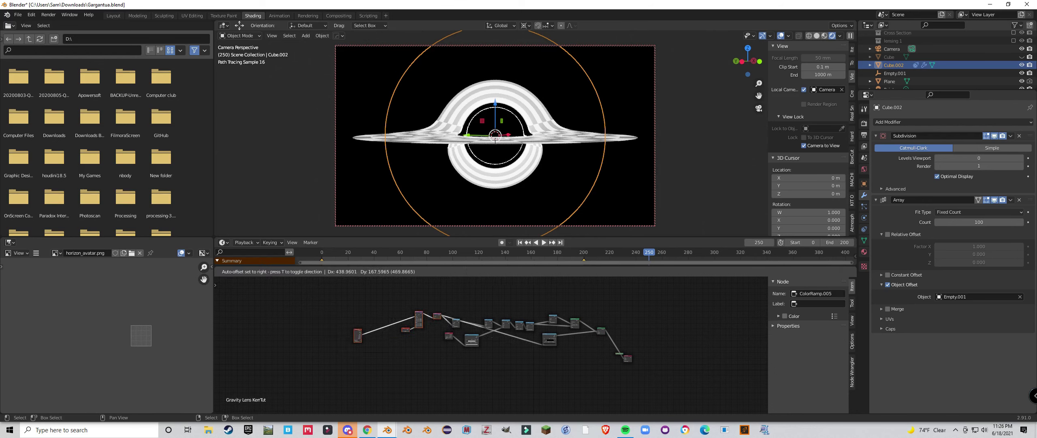
key("Return")
scroll(491, 335, "up", 5)
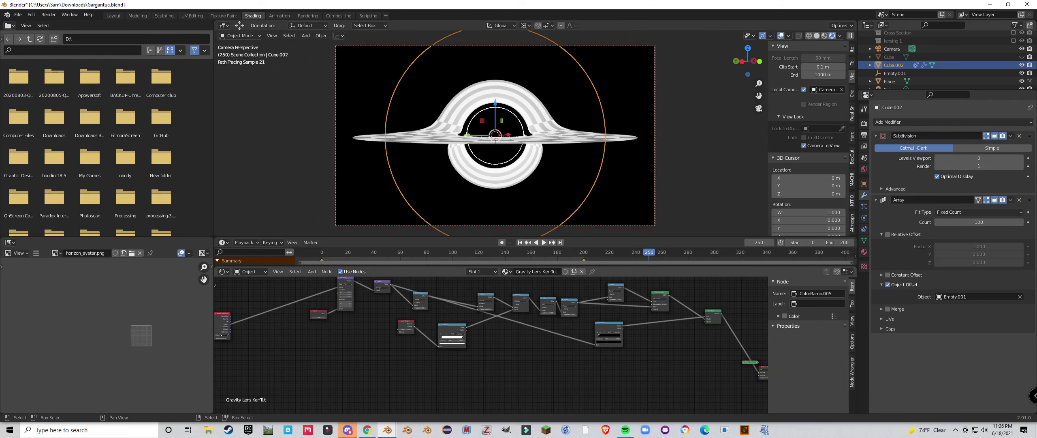
Step: Adjust the positions of the Math nodes leading to the Refraction BSDF and clear the node selection
left_click_drag(488, 297, 463, 293)
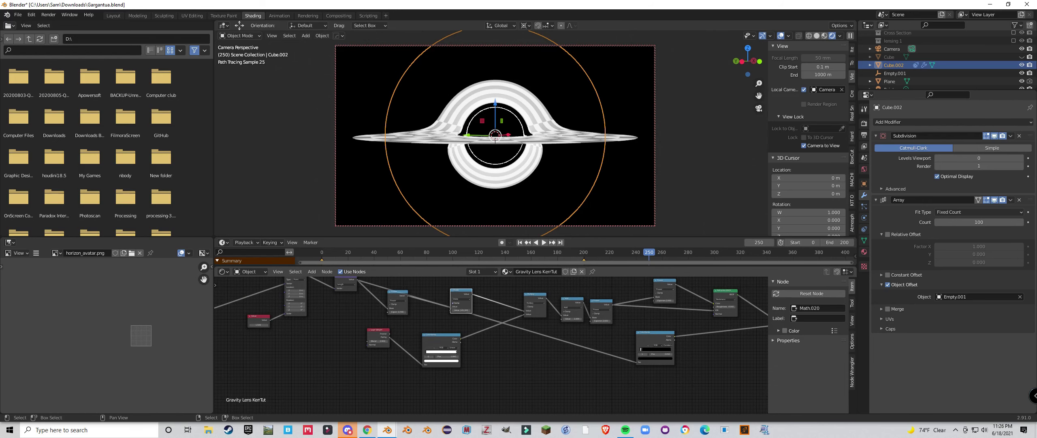
scroll(491, 345, "down", 1)
middle_click_drag(620, 324, 496, 338)
scroll(496, 337, "up", 2)
left_click_drag(510, 295, 504, 293)
scroll(504, 293, "down", 1)
scroll(504, 298, "down", 2)
middle_click_drag(587, 339, 491, 328)
scroll(491, 329, "up", 3)
left_click_drag(522, 320, 510, 333)
scroll(405, 340, "down", 3)
middle_click_drag(401, 340, 519, 318)
scroll(519, 318, "up", 3)
left_click_drag(523, 316, 513, 322)
scroll(514, 322, "down", 1)
middle_click_drag(514, 321, 395, 333)
scroll(394, 333, "up", 1)
left_click_drag(376, 316, 545, 346)
key("alt+a")
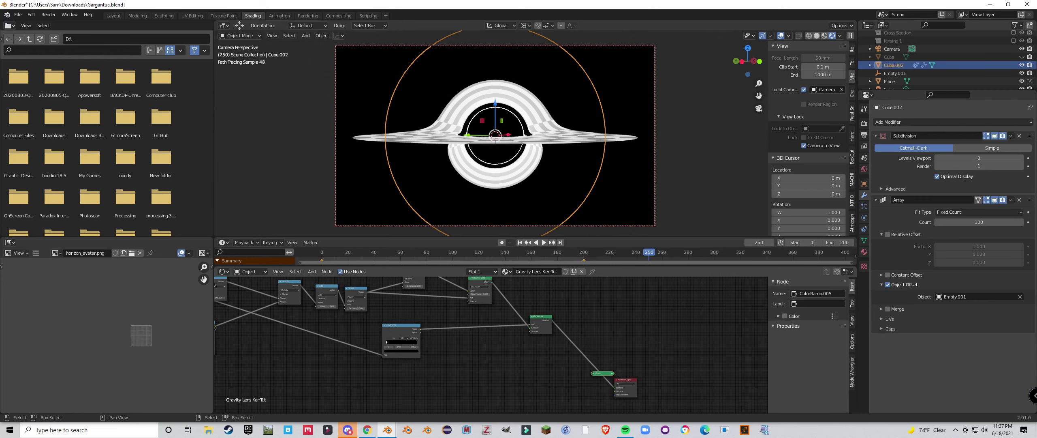
Step: Shift the black ColorRamp node closer to the Mix Shader and nudge the Vector Math node
left_click_drag(399, 329, 426, 329)
scroll(426, 329, "down", 1)
middle_click_drag(426, 329, 612, 348)
scroll(491, 345, "up", 1)
left_click_drag(307, 287, 304, 290)
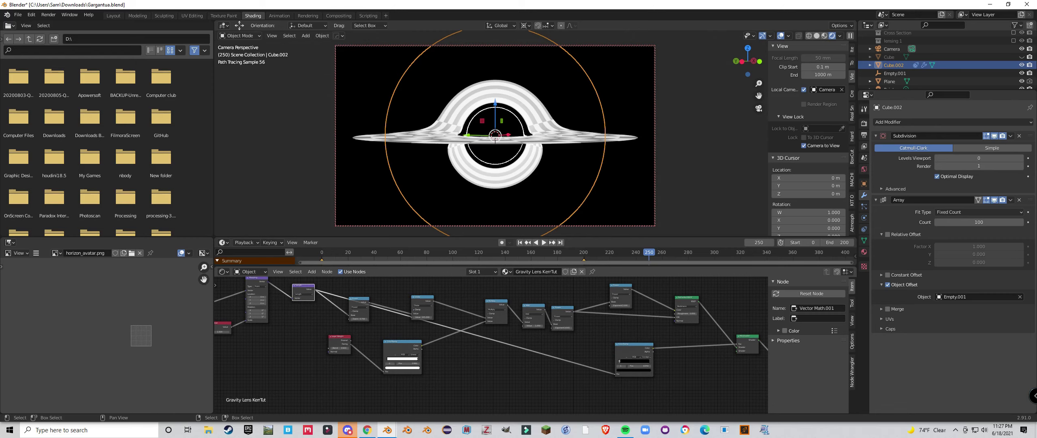
Step: Examine the constant ColorRamp feeding the Mix Shader factor and its link from the Vector Math node
left_click(641, 350)
middle_click_drag(640, 352, 529, 334)
scroll(527, 342, "up", 14)
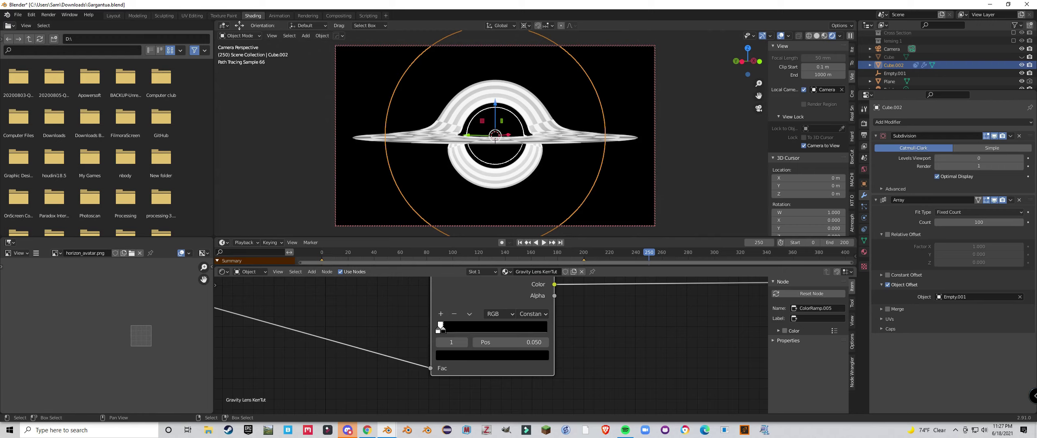
key("Home")
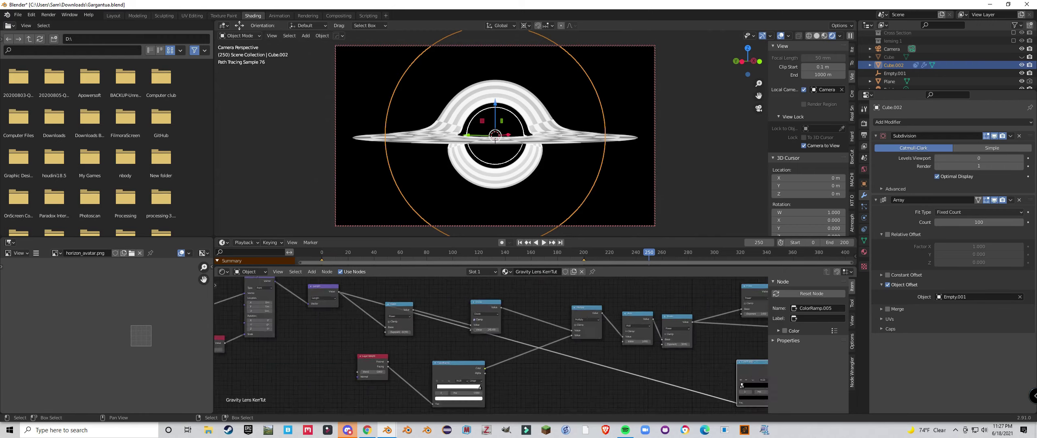
left_click_drag(358, 302, 358, 305)
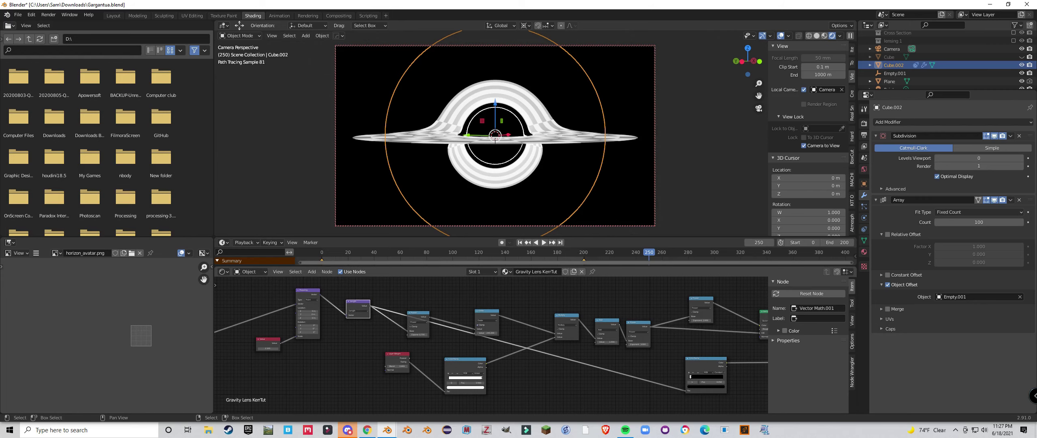
middle_click_drag(737, 385, 575, 350)
scroll(608, 356, "up", 8)
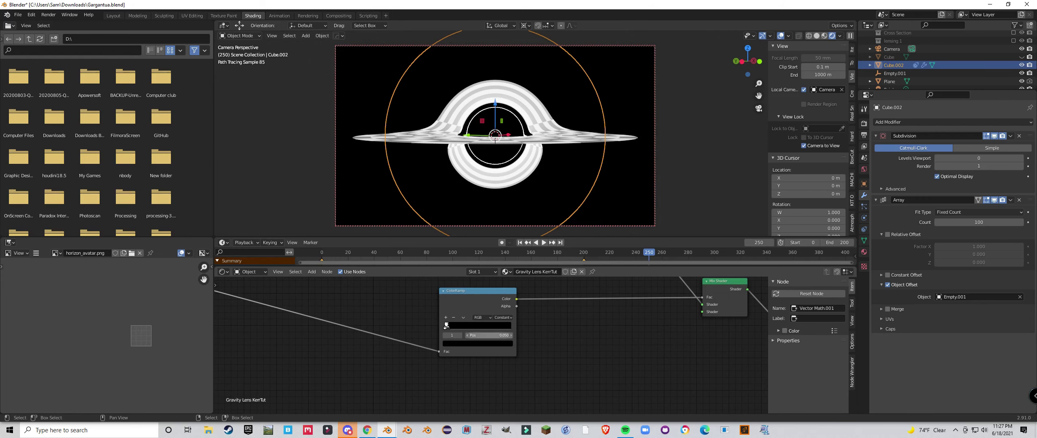
left_click_drag(482, 351, 479, 357)
scroll(479, 345, "down", 4)
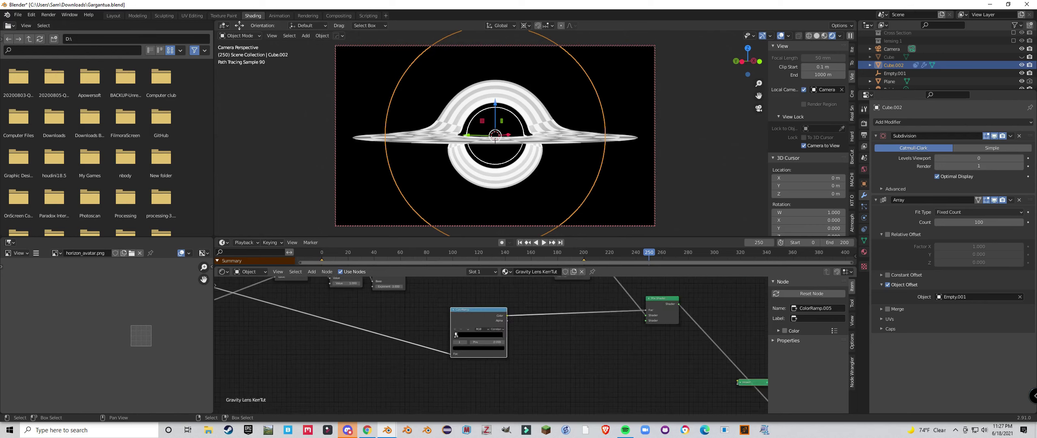
middle_click_drag(454, 336, 378, 337)
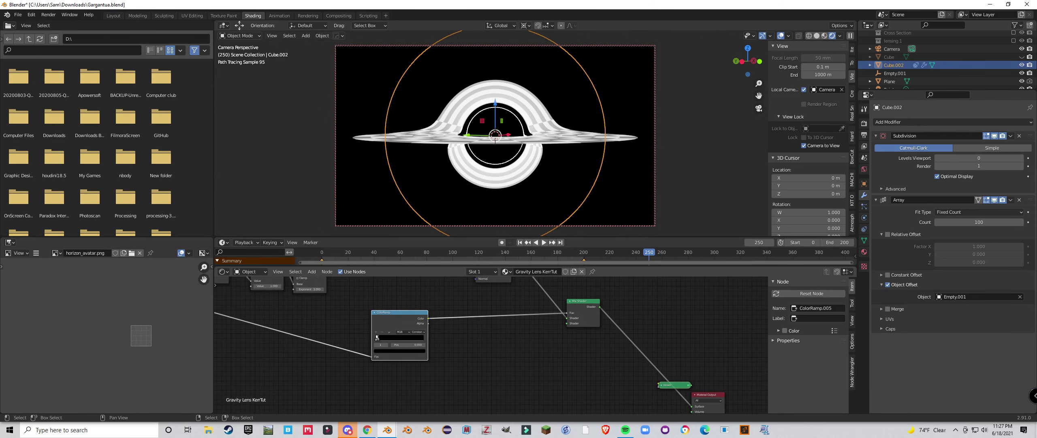
Step: Move the Mix Shader node slightly upward between the Refraction BSDF and the Material Output
left_click_drag(583, 305, 583, 300)
scroll(583, 300, "down", 2)
middle_click_drag(583, 300, 553, 336)
middle_click_drag(376, 368, 371, 373)
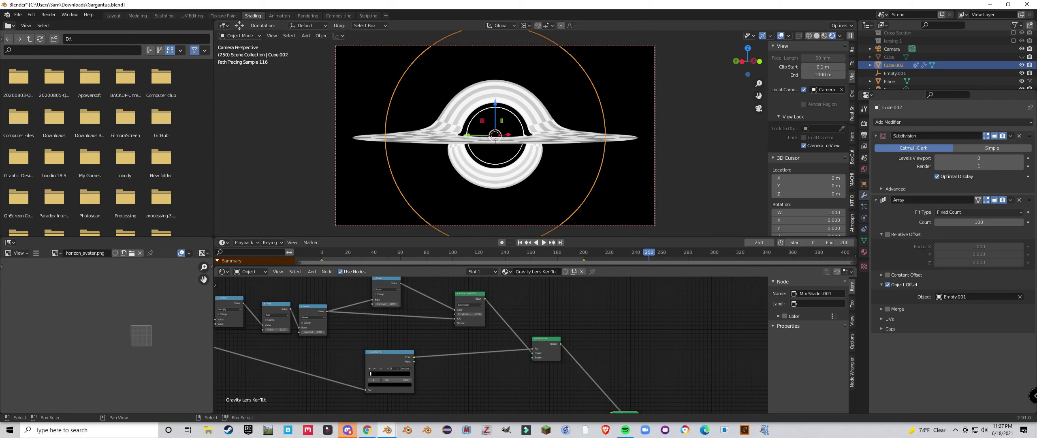
left_click_drag(545, 341, 544, 329)
Step: Preview the Refraction BSDF connected directly to the Material Output's surface, and reconnect the Mix Shader in its place
scroll(543, 330, "down", 2)
middle_click_drag(543, 330, 494, 309)
scroll(528, 312, "down", 2)
left_click_drag(450, 285, 564, 383)
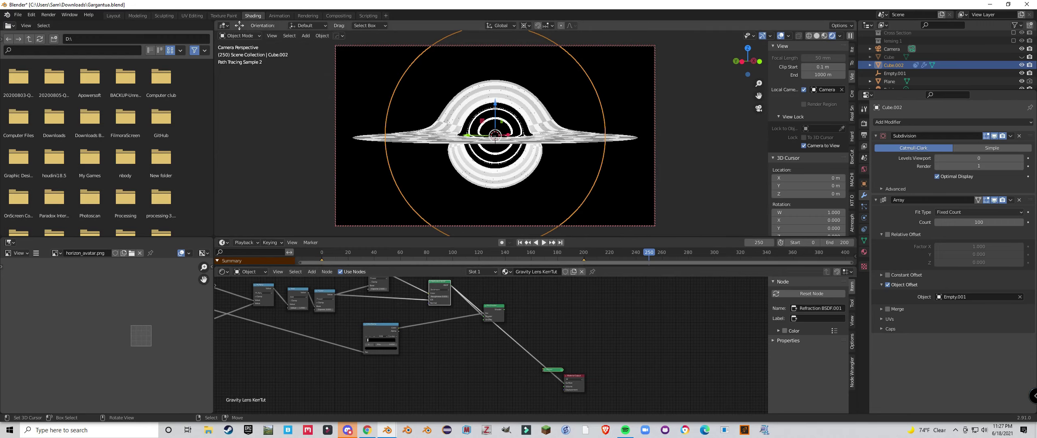
key("s")
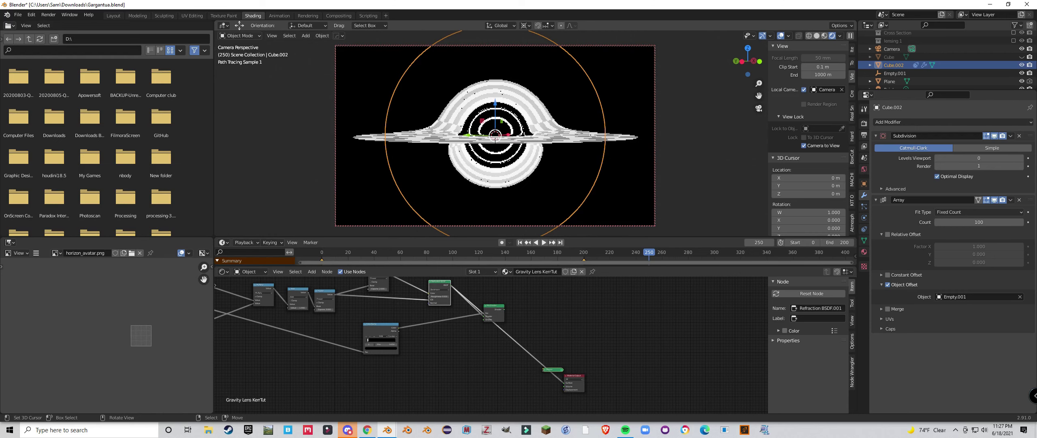
scroll(489, 344, "up", 3)
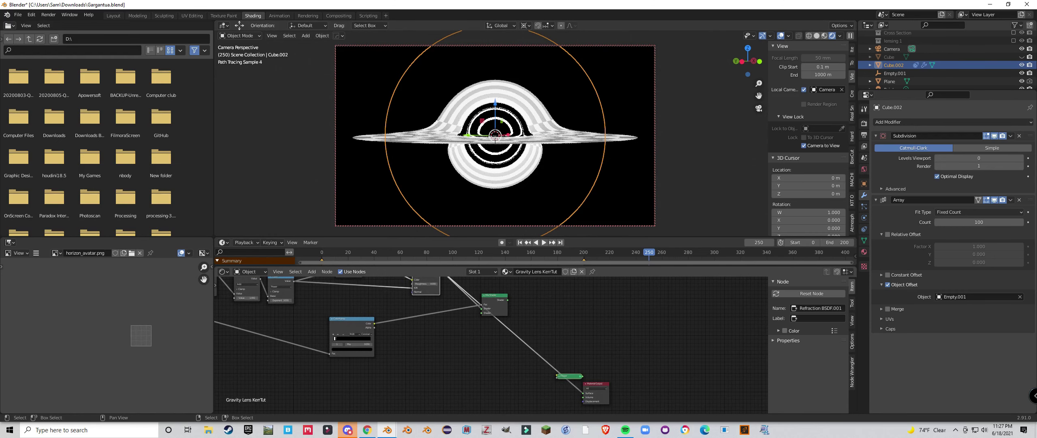
left_click(495, 302)
left_click_drag(507, 300, 583, 392)
Step: Reposition the black ColorRamp node that drives the Mix Shader's factor
scroll(357, 333, "down", 1)
middle_click_drag(356, 332, 500, 342)
scroll(500, 343, "up", 4)
left_click_drag(488, 330, 456, 318)
scroll(491, 335, "down", 4)
scroll(631, 342, "down", 4)
middle_click_drag(490, 335, 533, 339)
scroll(493, 344, "up", 3)
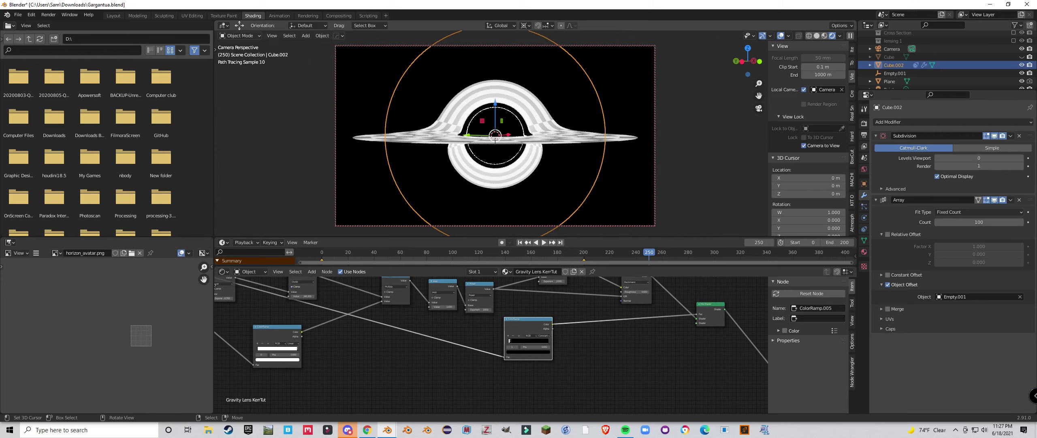
left_click_drag(526, 322, 527, 327)
scroll(350, 333, "down", 3)
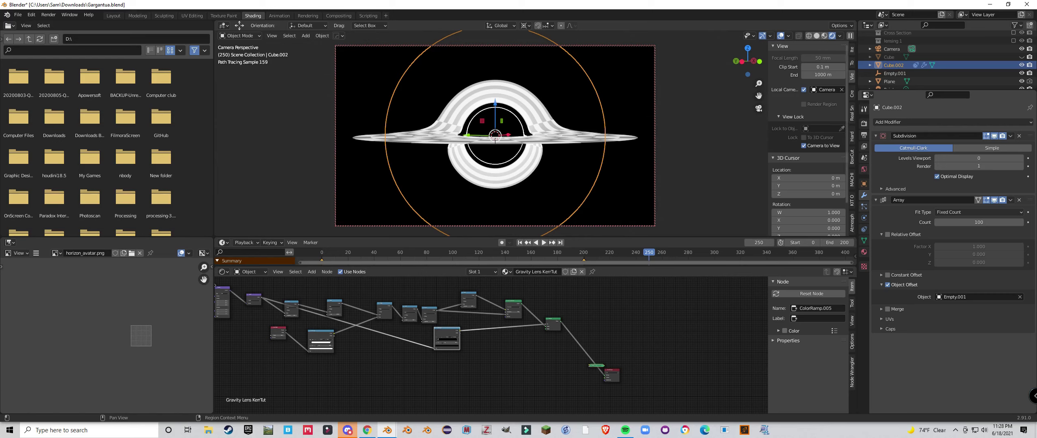
Step: View Cube.002's object constraints and select the camera in the viewport
left_click(864, 229)
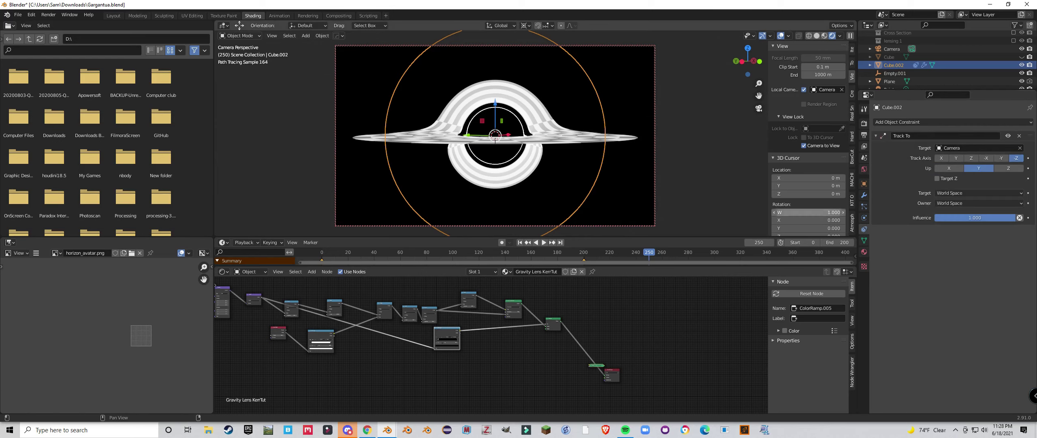
right_click(655, 162)
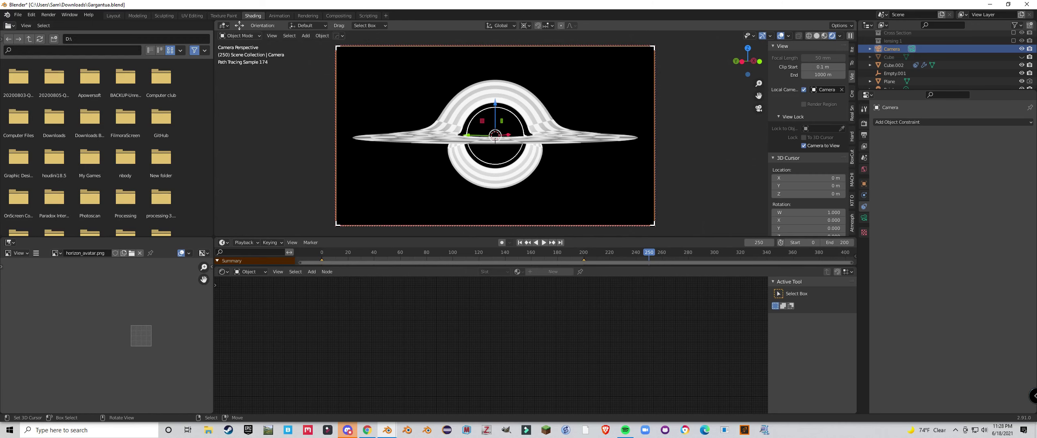
Step: Select Cube.002 and orbit the camera view to examine the lensed disk in the render from different angles
right_click(580, 150)
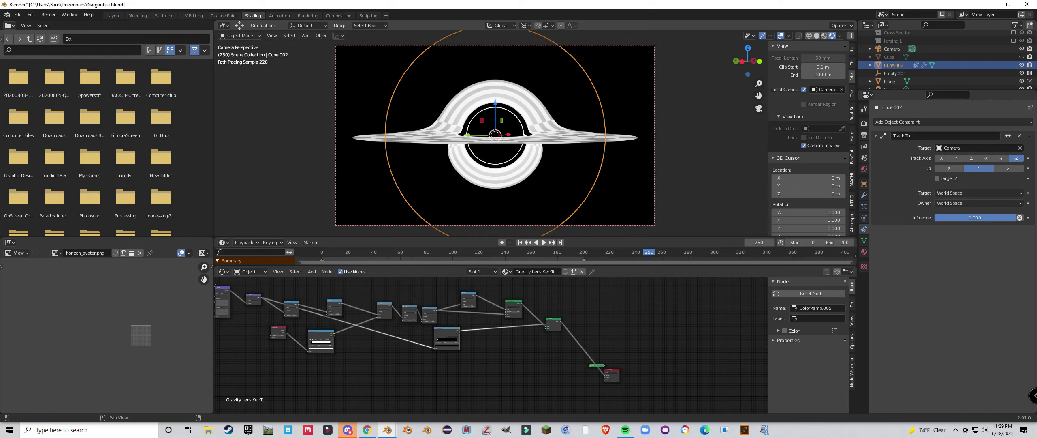
middle_click_drag(514, 142, 474, 141)
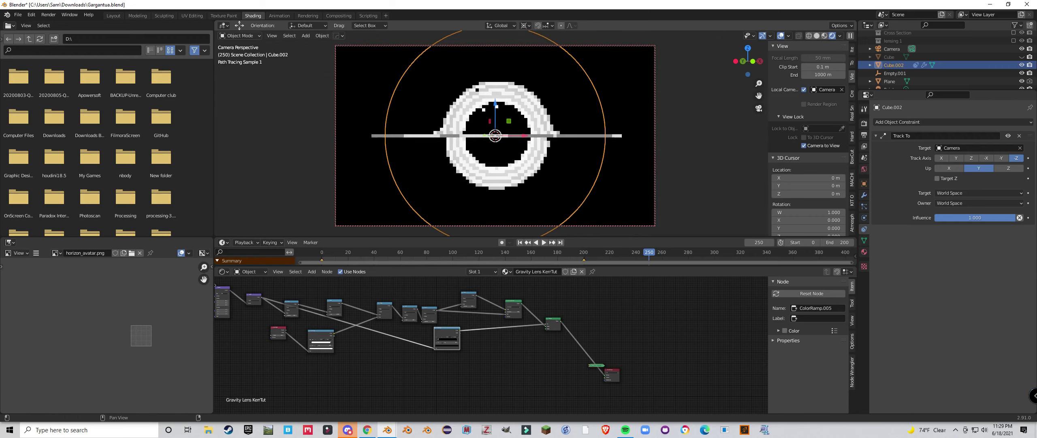
middle_click_drag(514, 141, 497, 162)
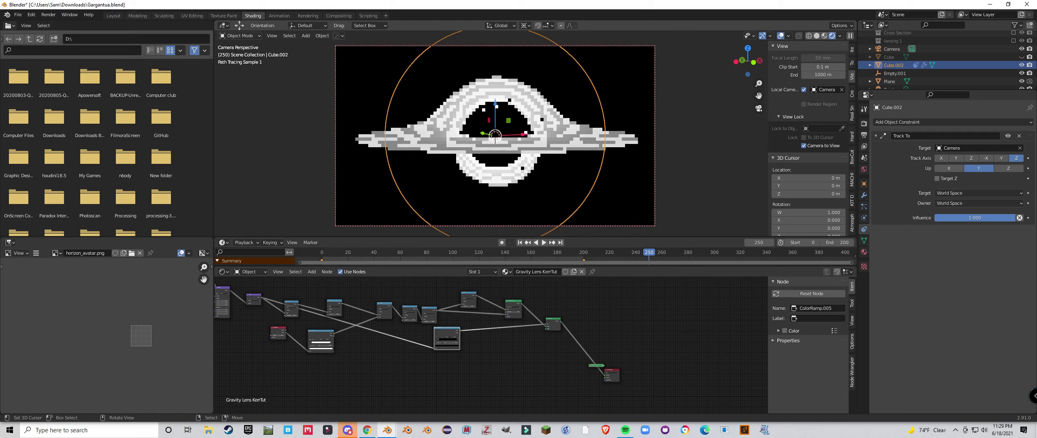
Step: Inspect the lens sphere from several angles in solid shading, and return the viewport to rendered shading
key("z")
scroll(495, 135, "down", 1)
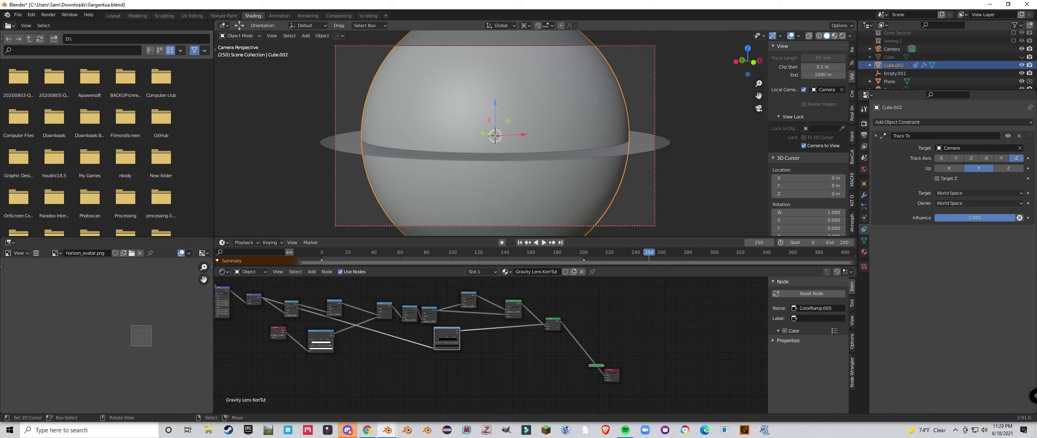
middle_click_drag(495, 135, 512, 128)
middle_click_drag(497, 154, 498, 185)
key("z")
left_click(577, 185)
Step: Reposition the Texture Coordinate node slightly and add a Separate RGB node below it
scroll(705, 324, "down", 4)
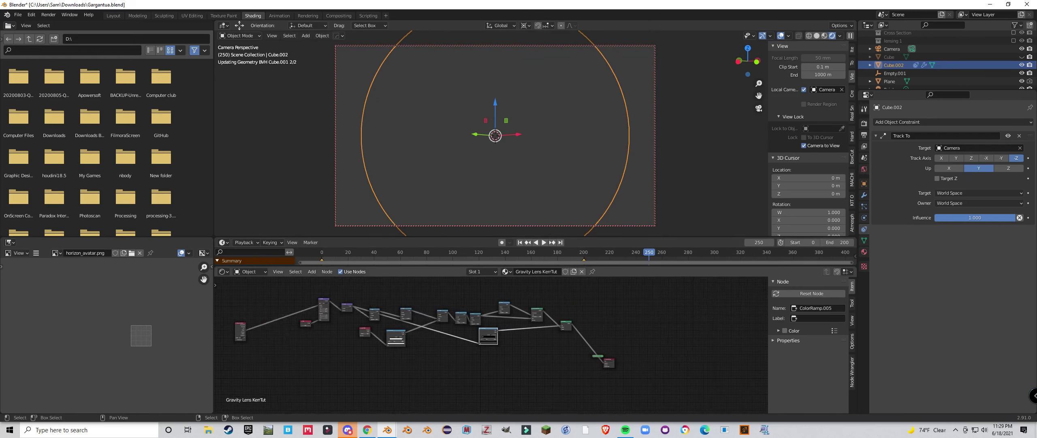
scroll(468, 336, "up", 5)
scroll(482, 342, "up", 3)
scroll(481, 343, "down", 2)
middle_click_drag(482, 342, 648, 353)
scroll(649, 353, "up", 1)
left_click_drag(326, 329, 357, 328)
scroll(495, 346, "up", 2)
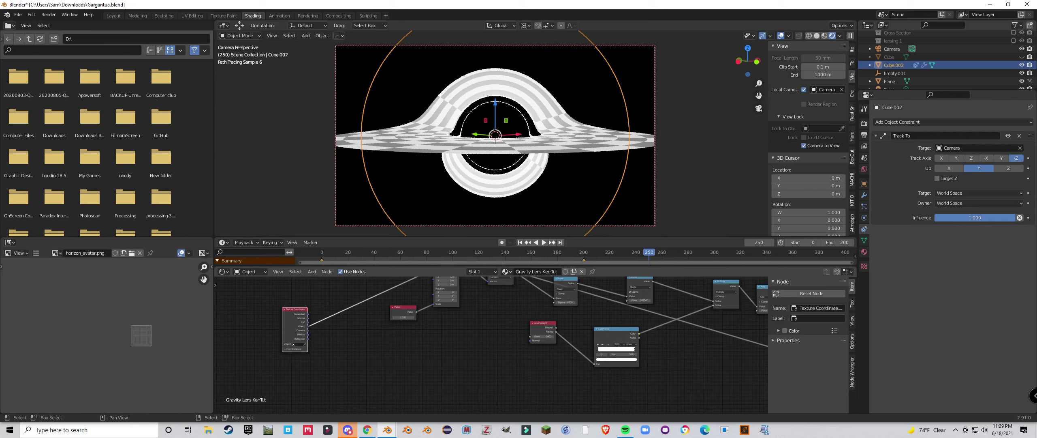
key("shift+a")
mouse_move(318, 335)
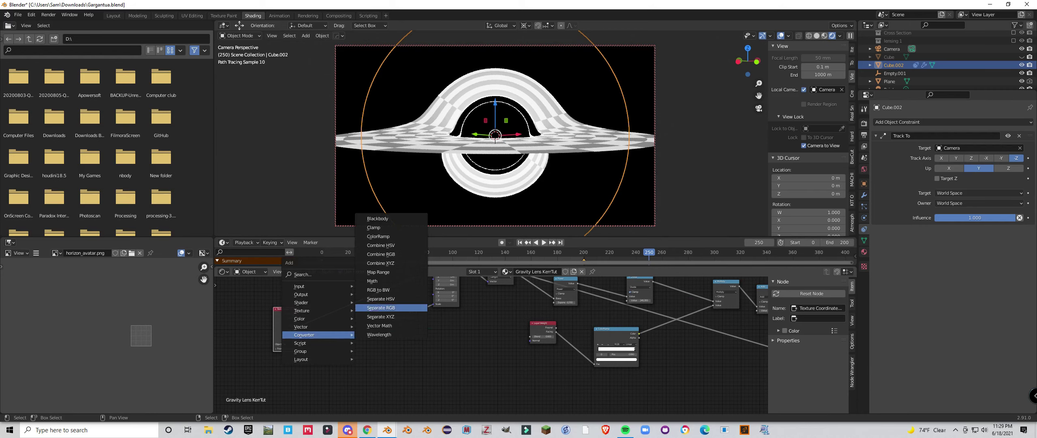
left_click(381, 307)
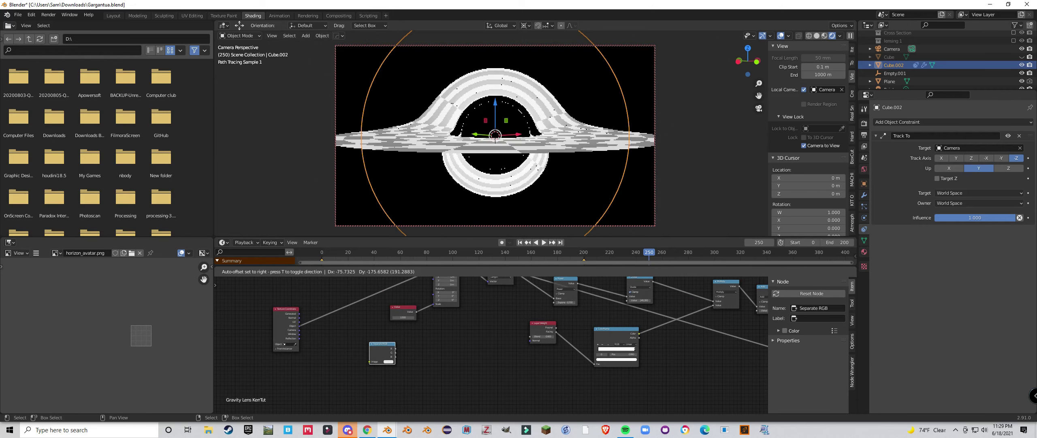
Step: Link the Texture Coordinate's Object output to the Separate RGB node and preview its red channel on the lens
left_click_drag(299, 325, 370, 361)
left_click(382, 353, "ctrl+shift")
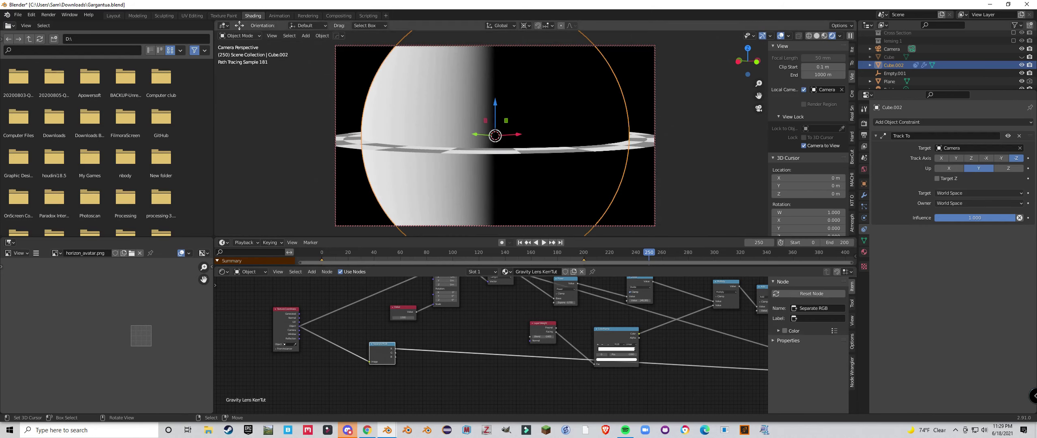
Step: Move the Separate RGB node lower, clear of the main node chain
left_click_drag(382, 349, 384, 367)
scroll(356, 297, "down", 3)
scroll(487, 339, "up", 3)
middle_click_drag(526, 294, 510, 313)
scroll(501, 315, "down", 3)
scroll(494, 339, "down", 2)
middle_click_drag(494, 339, 511, 321)
scroll(506, 323, "up", 3)
left_click_drag(385, 338, 378, 353)
scroll(490, 338, "down", 3)
Step: Duplicate the Multiply node from the main chain and insert the copy on the link after Separate RGB's red output
middle_click_drag(490, 339, 398, 364)
scroll(492, 340, "up", 3)
left_click(562, 299)
key("shift+d")
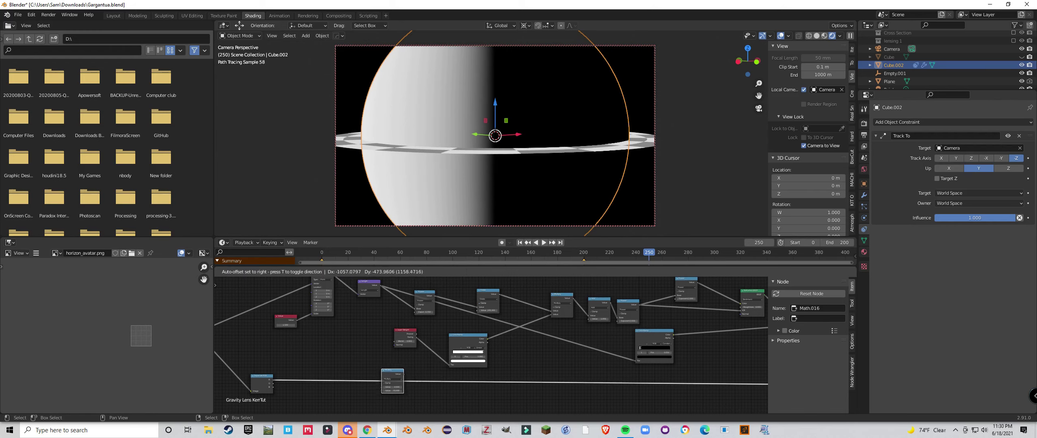
left_click(386, 375)
scroll(405, 365, "down", 1)
middle_click_drag(389, 372, 434, 336)
scroll(434, 337, "up", 5)
left_click_drag(413, 329, 405, 337)
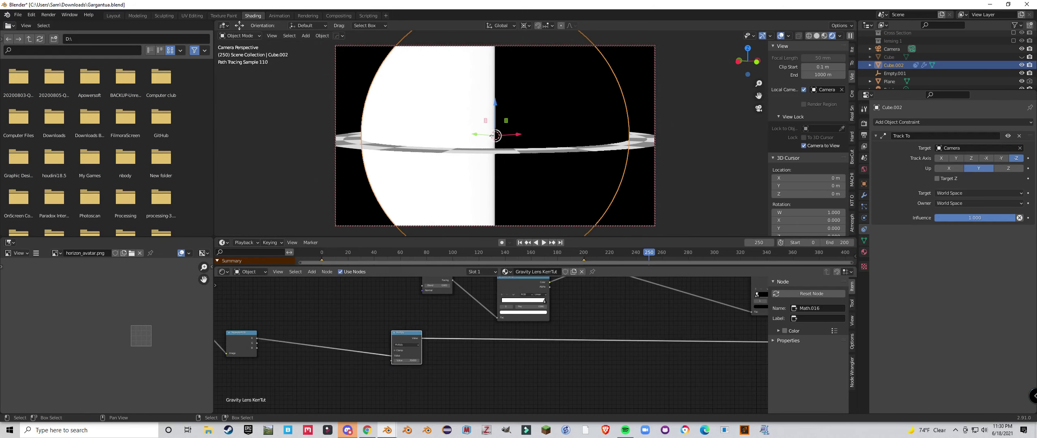
Step: Move the copied Multiply node further from Separate RGB and set its value to 0
scroll(401, 341, "up", 2)
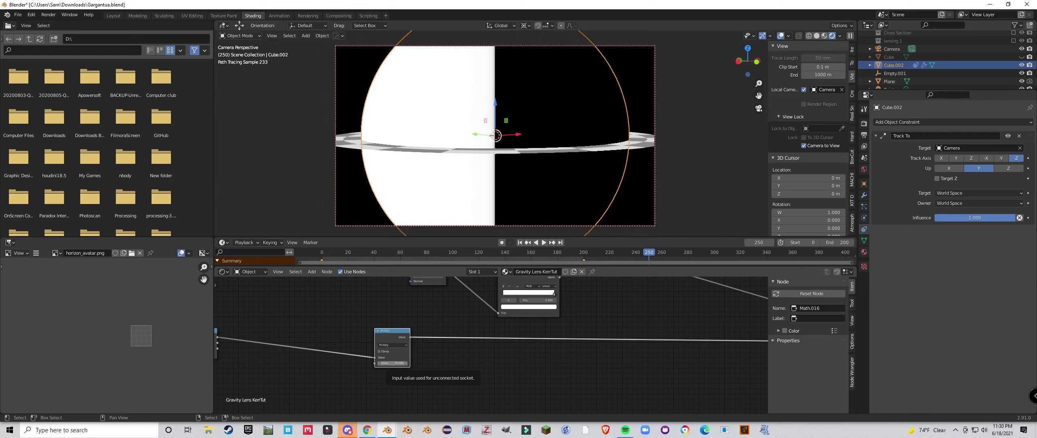
left_click_drag(395, 331, 444, 364)
scroll(449, 360, "down", 6)
middle_click_drag(451, 359, 529, 357)
scroll(644, 392, "up", 2)
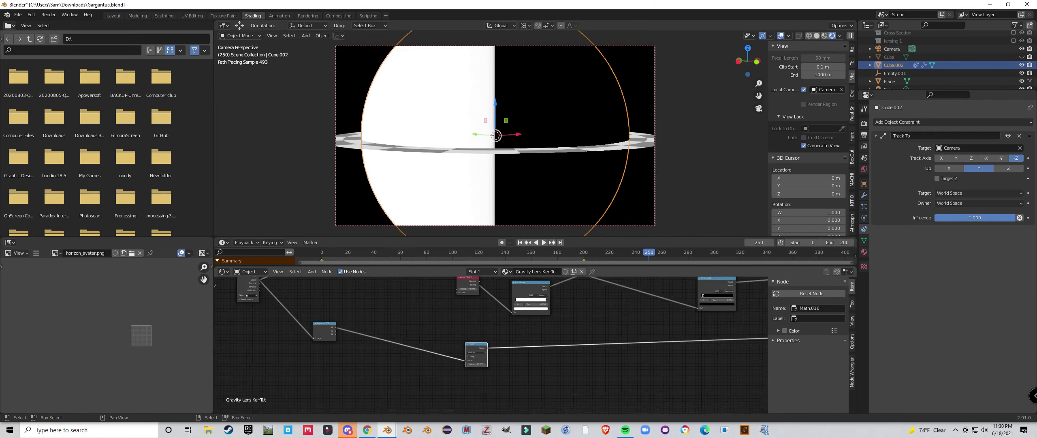
left_click(469, 374)
type("0")
key("Return")
Step: Adjust the placement of the copied Multiply node on the lower branch between Separate RGB and the preview output
left_click_drag(468, 344, 468, 367)
scroll(548, 399, "down", 4)
middle_click_drag(548, 399, 488, 364)
scroll(488, 364, "up", 1)
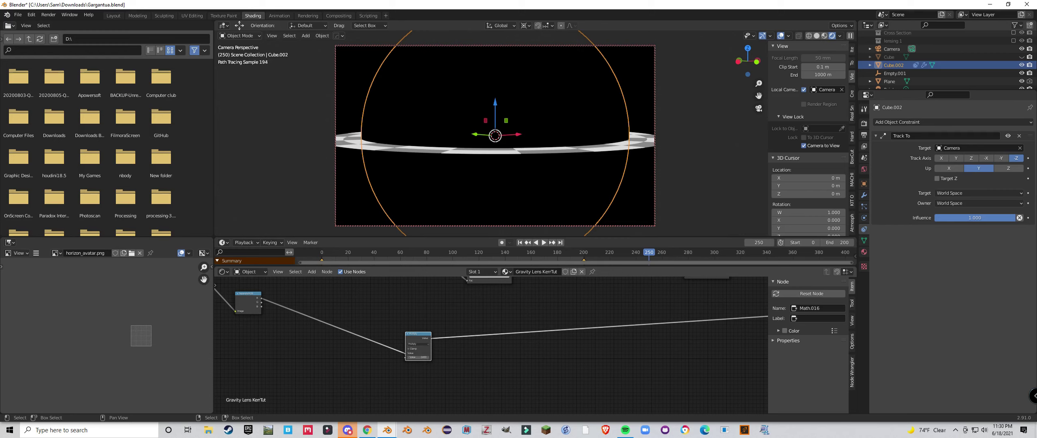
scroll(471, 408, "down", 3)
middle_click_drag(471, 407, 364, 384)
scroll(491, 344, "up", 1)
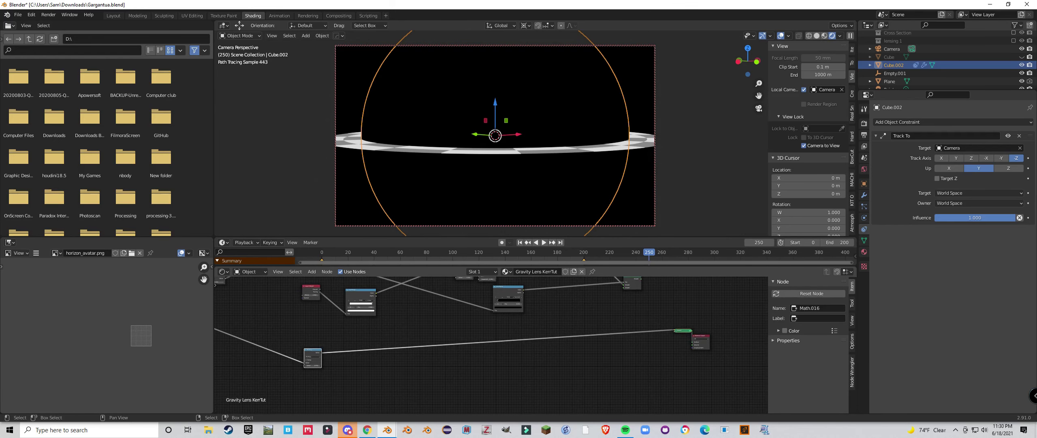
middle_click_drag(320, 363, 433, 348)
scroll(417, 345, "up", 1)
left_click_drag(410, 344, 398, 350)
scroll(399, 350, "down", 1)
middle_click_drag(399, 349, 375, 359)
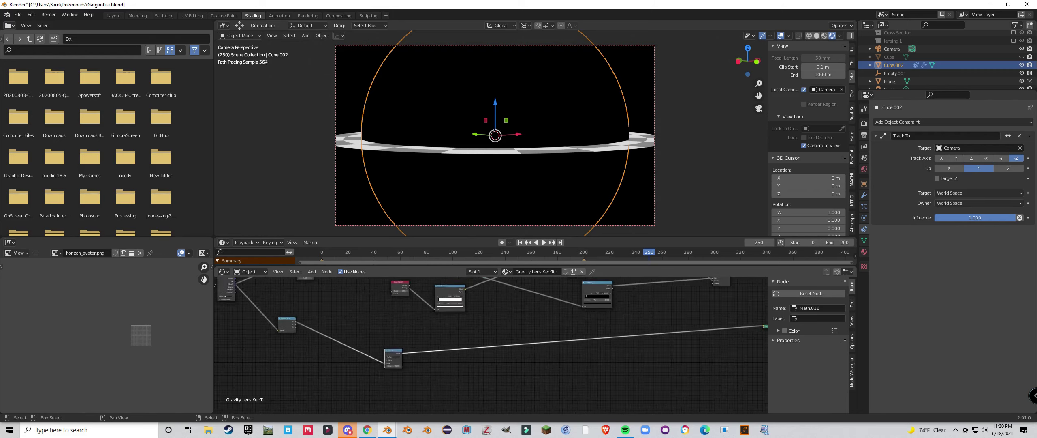
Step: Duplicate the lower Multiply node onto its output link and change the copy's operation to Add
scroll(498, 344, "up", 1)
key("shift+d")
key("Return")
scroll(491, 345, "up", 4)
left_click(463, 349)
left_click(463, 361)
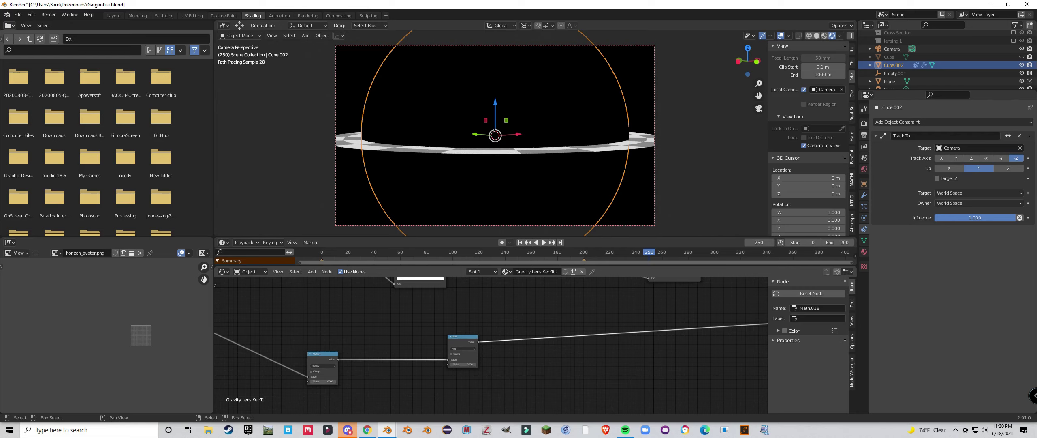
Step: Set the Add node's value to 1
double_click(463, 364)
type("1")
key("Return")
scroll(454, 397, "down", 3)
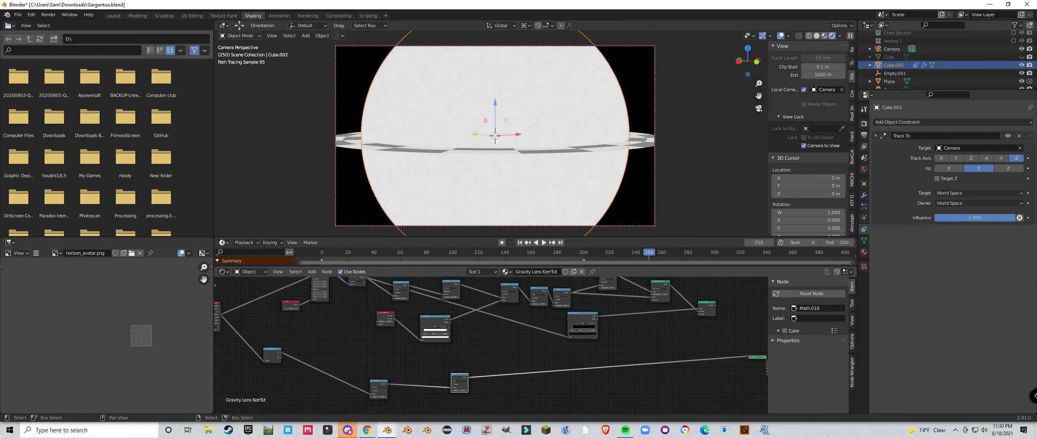
Step: Duplicate the lower Multiply node again and place the copy near the ColorRamp fed by the Layer Weight
left_click(378, 389)
key("shift+d")
left_click(486, 347)
scroll(486, 312, "up", 5)
scroll(491, 332, "up", 3)
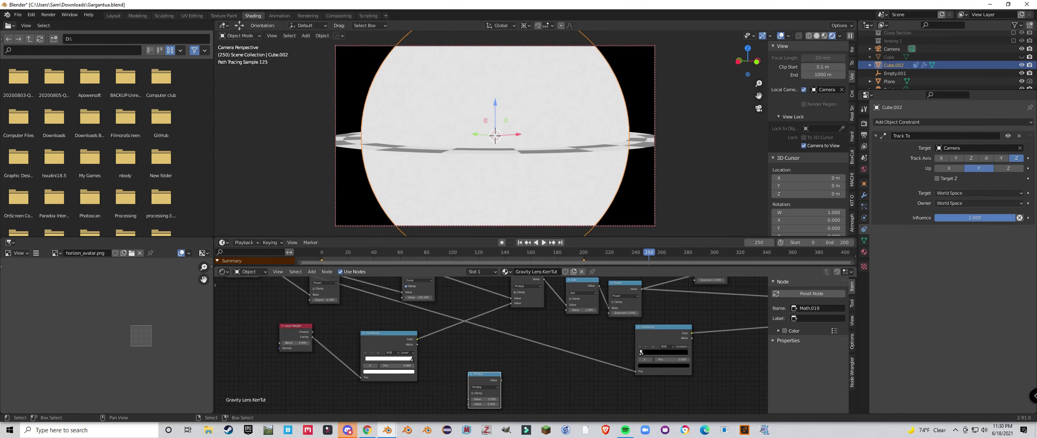
Step: Move the Layer Weight and its white ColorRamp together to make room in the node tree
left_click(526, 298)
left_click_drag(265, 322, 414, 391)
key("g")
left_click(409, 403)
scroll(495, 348, "down", 2)
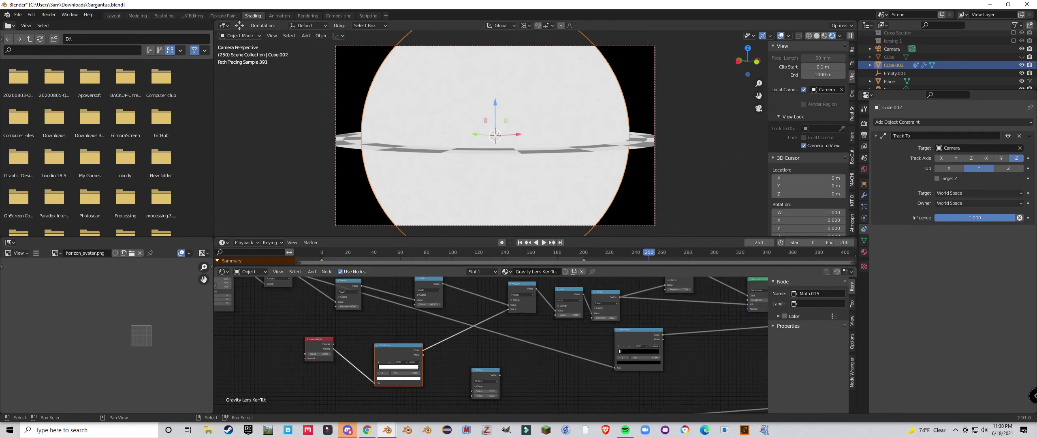
Step: Insert the new Multiply node into the main chain before the original Multiply, and link the Add node's output into it
middle_click_drag(495, 348, 489, 369)
left_click_drag(478, 394, 473, 302)
scroll(492, 344, "down", 4)
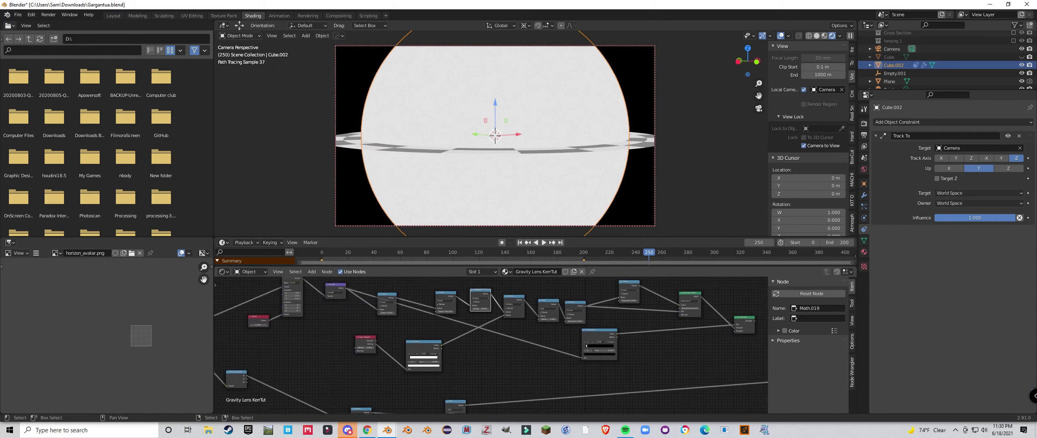
left_click_drag(489, 371, 498, 298)
scroll(491, 302, "up", 1)
left_click(499, 291)
Step: Reconnect the Mix Shader to the Material Output's surface in place of the preview
middle_click_drag(498, 297, 330, 286)
scroll(330, 286, "up", 2)
left_click_drag(587, 299, 643, 367)
scroll(538, 343, "down", 3)
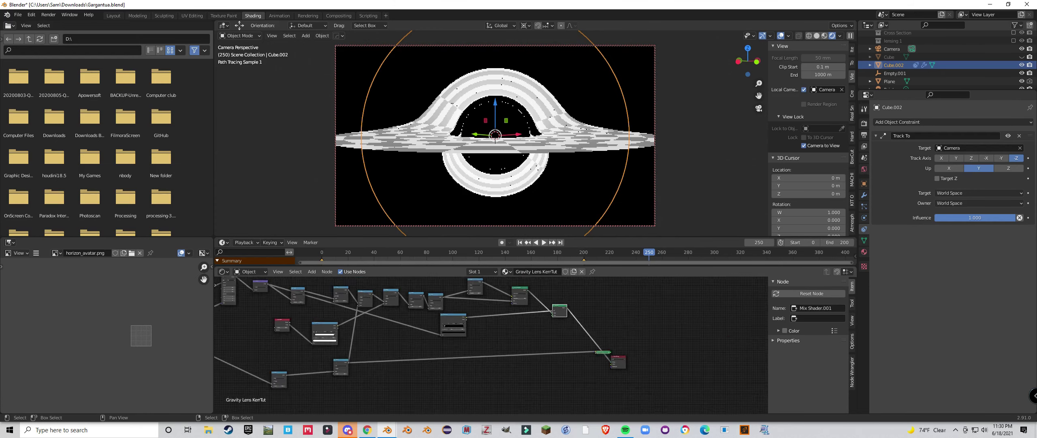
Step: Try different values on the Multiply node after Separate RGB to test the lens asymmetry, and reset the value
middle_click_drag(379, 353, 526, 332)
scroll(526, 332, "up", 5)
middle_click_drag(449, 357, 526, 330)
scroll(491, 347, "up", 1)
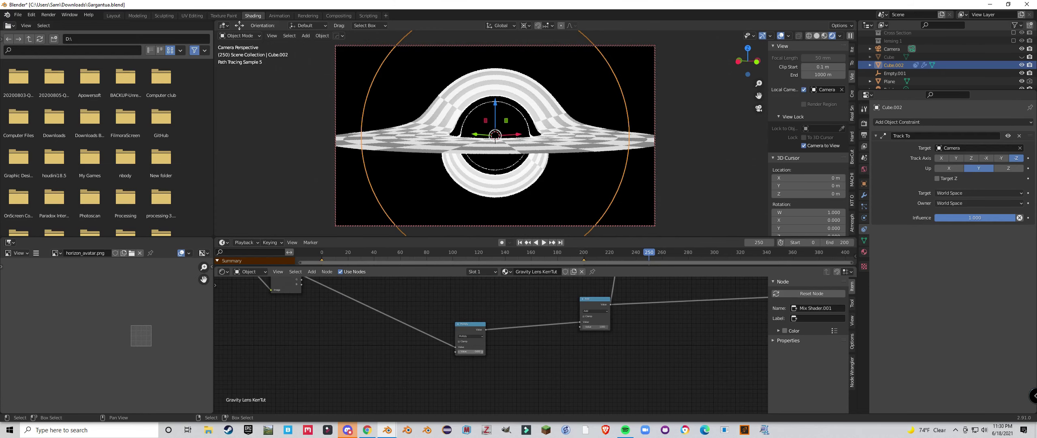
left_click(482, 351)
left_click(482, 352)
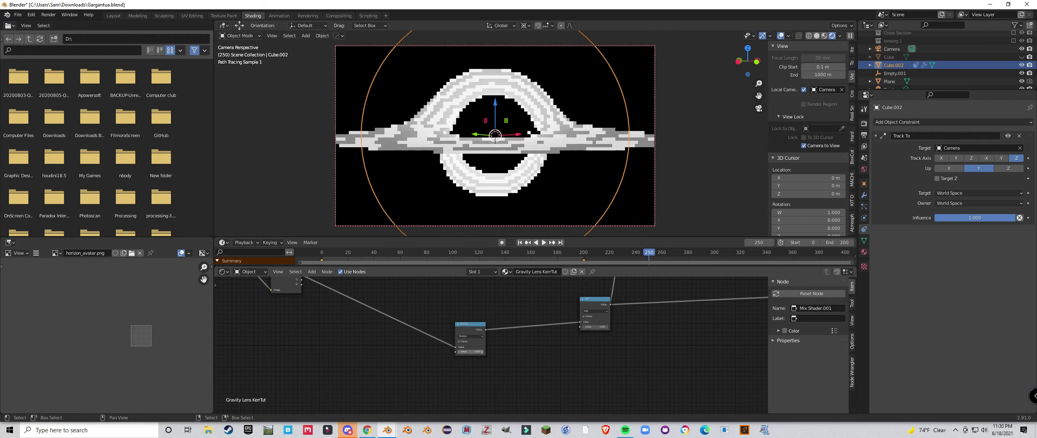
left_click_drag(479, 351, 495, 351)
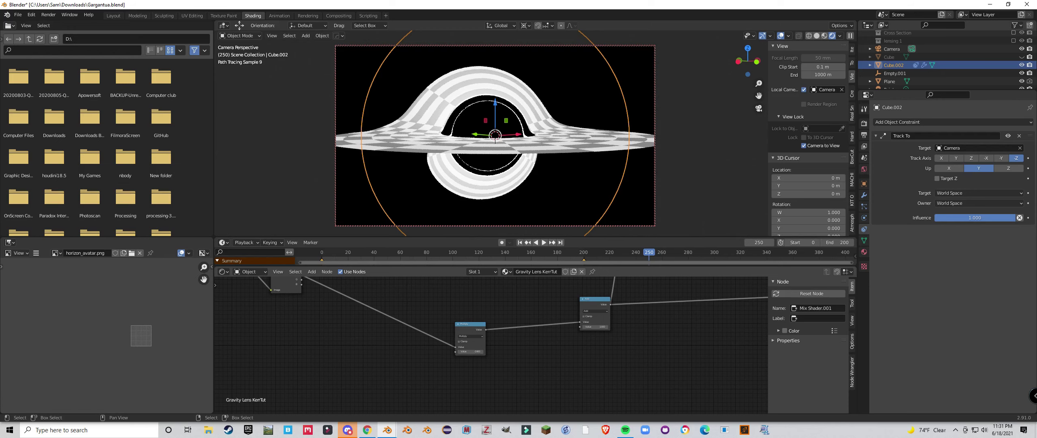
left_click(471, 352)
key("Return")
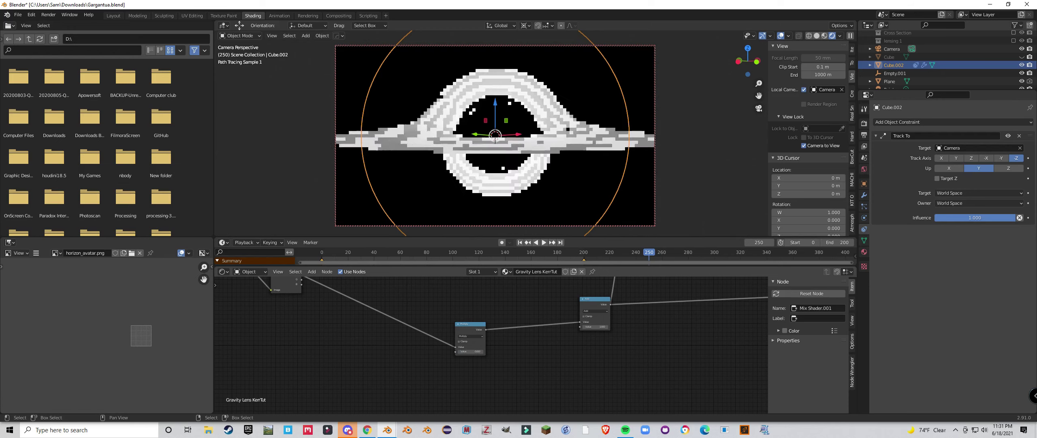
Step: Move the Multiply node after Separate RGB aside and insert a duplicate of it on the link before the Add node
left_click_drag(470, 325, 425, 332)
scroll(491, 344, "down", 4)
middle_click_drag(491, 345, 489, 371)
scroll(489, 371, "up", 3)
left_click_drag(428, 360, 393, 344)
key("shift+d")
left_click(498, 339)
Step: Shift the nodes at the start of the main chain back to open space before the Power node
scroll(497, 339, "down", 4)
middle_click_drag(498, 340, 541, 409)
scroll(538, 385, "down", 2)
scroll(541, 407, "up", 3)
left_click_drag(444, 286, 415, 286)
left_click_drag(407, 332, 366, 329)
left_click_drag(489, 296, 457, 302)
Step: Duplicate the Power node and place the copy beside the Layer Weight node
scroll(487, 342, "down", 2)
middle_click_drag(487, 343, 468, 319)
left_click(518, 291)
key("shift+d")
left_click(472, 314)
scroll(497, 351, "up", 2)
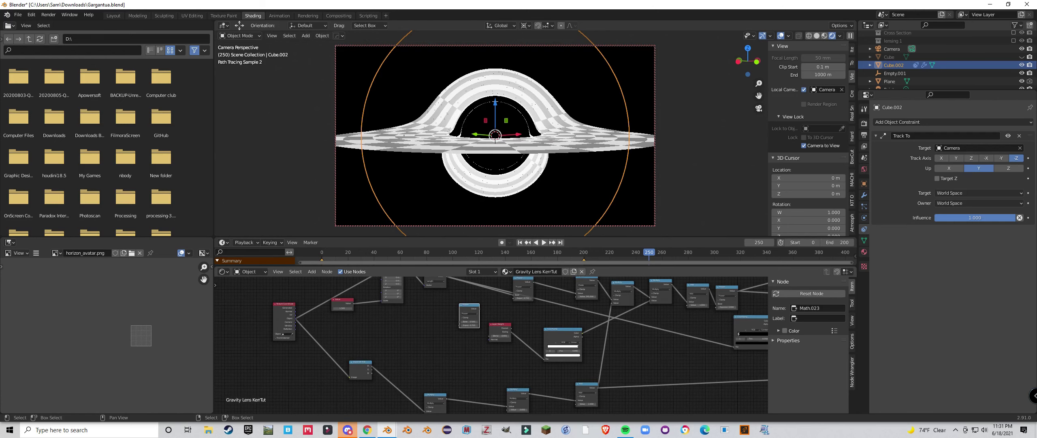
Step: Link the vector math node's output to the Power copy's Base input and nudge the copy downward
middle_click_drag(497, 351, 501, 389)
scroll(502, 389, "up", 2)
scroll(491, 339, "up", 1)
left_click_drag(437, 298, 454, 355)
left_click_drag(466, 335, 467, 346)
middle_click_drag(472, 357, 491, 344)
scroll(491, 344, "up", 4)
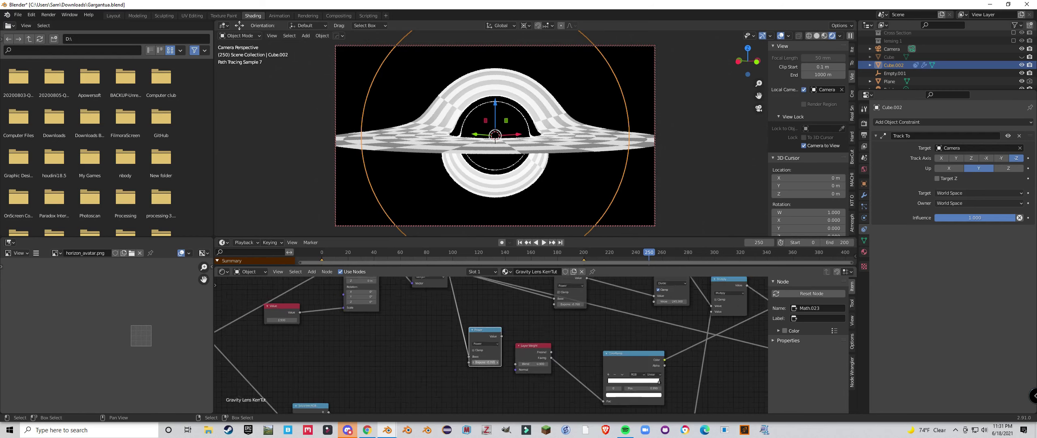
Step: Set the copied Power node's exponent to -2 and shift the node slightly
left_click(485, 363)
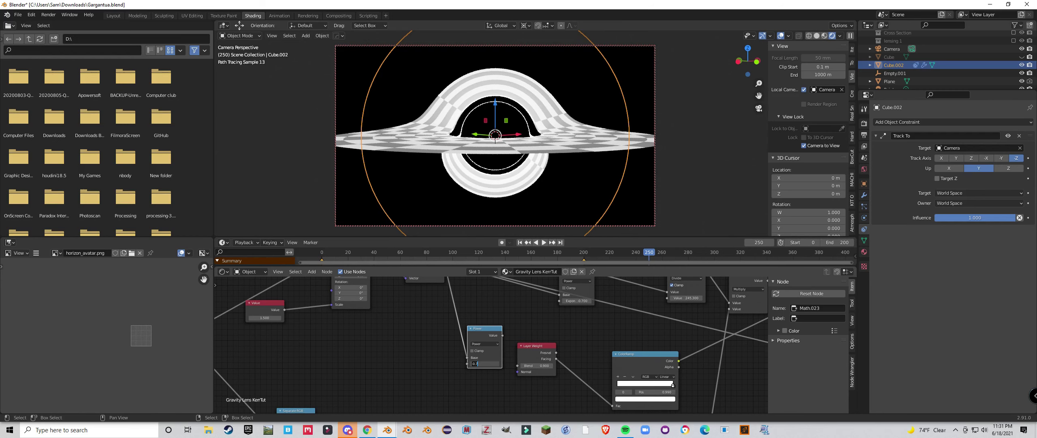
type("-2")
key("Return")
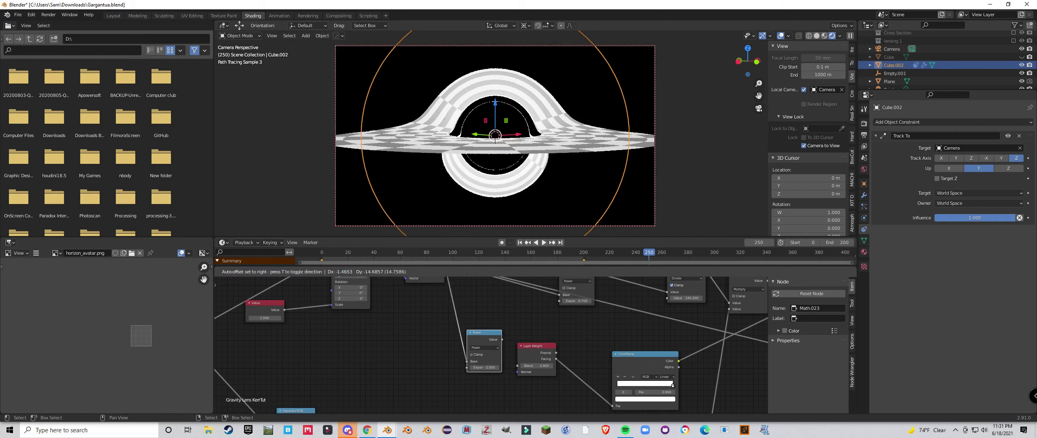
left_click(466, 319)
Step: Reposition the second Multiply node on the lower branch and link the copied Power node's output into it
scroll(466, 320, "down", 4)
middle_click_drag(466, 319, 443, 283)
scroll(474, 325, "down", 3)
middle_click_drag(474, 325, 441, 287)
scroll(441, 287, "up", 3)
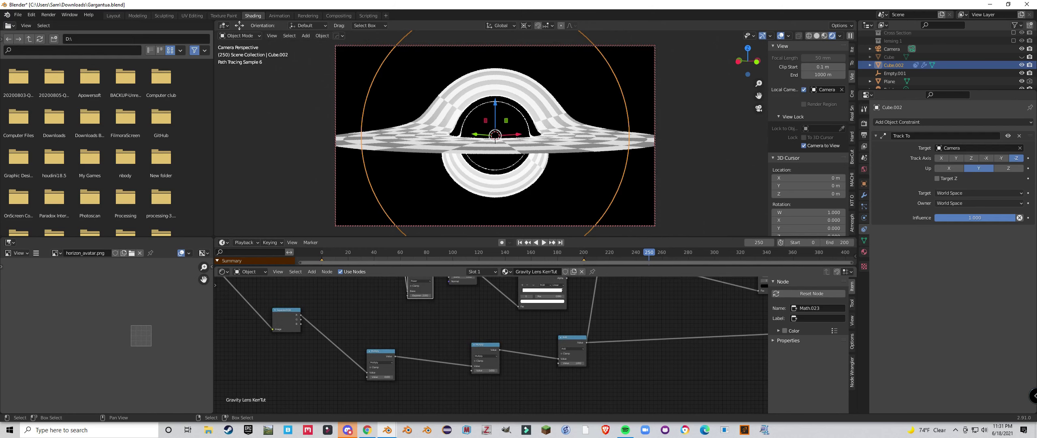
scroll(487, 352, "up", 3)
left_click_drag(487, 352, 500, 358)
scroll(500, 358, "down", 5)
middle_click_drag(499, 358, 506, 374)
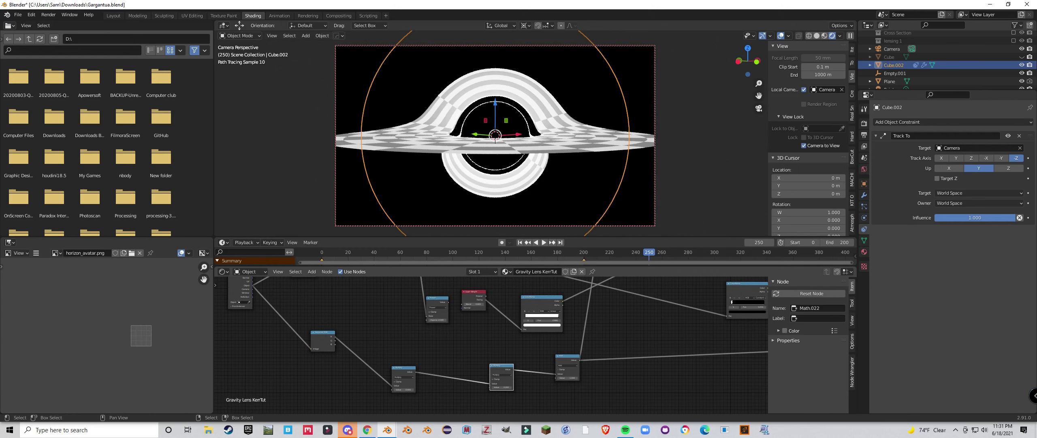
left_click_drag(448, 302, 490, 387)
middle_click_drag(462, 391, 488, 359)
scroll(441, 367, "up", 5)
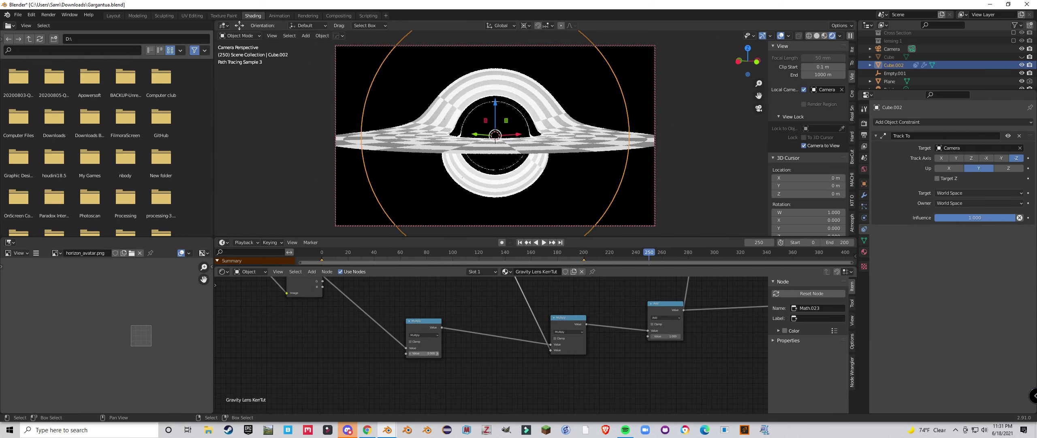
Step: Try different multiplier values in the first Multiply node on the lower branch
left_click(438, 353)
left_click(437, 353)
left_click(437, 354)
left_click_drag(454, 353, 433, 353)
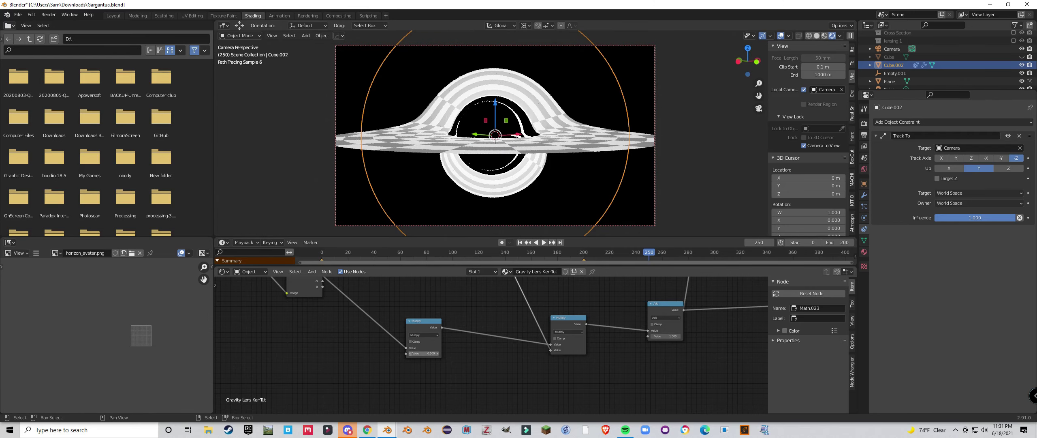
left_click(424, 354)
key("Return")
left_click(423, 353)
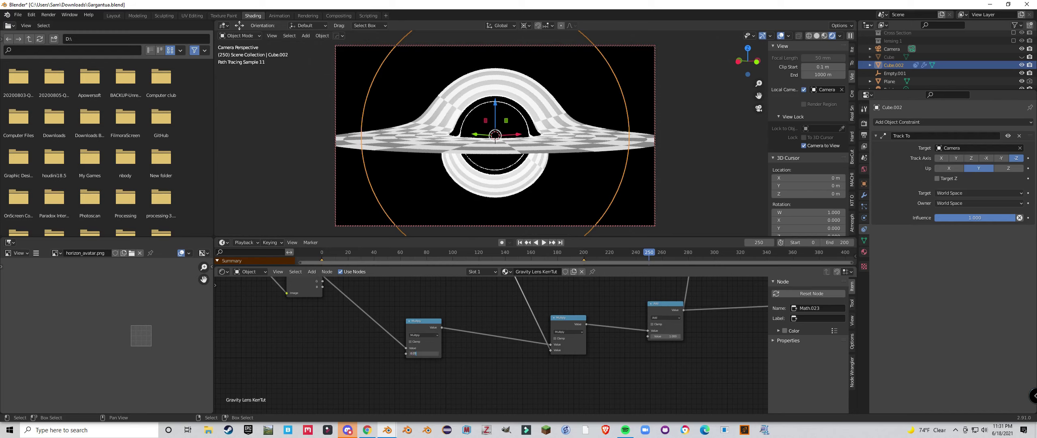
key("Return")
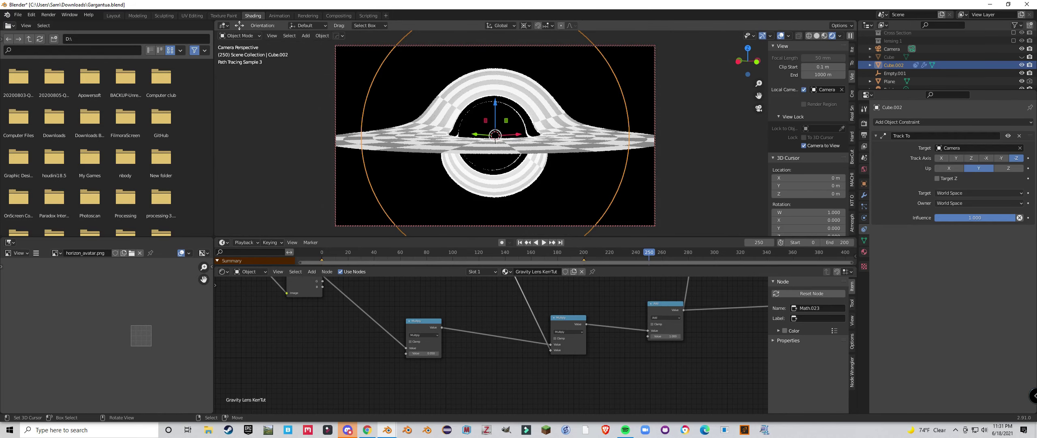
Step: Inspect the math node feeding the Power node in the Gravity Lens Kerr material and return to the Gravity Lens KerrTut material
left_click(507, 272)
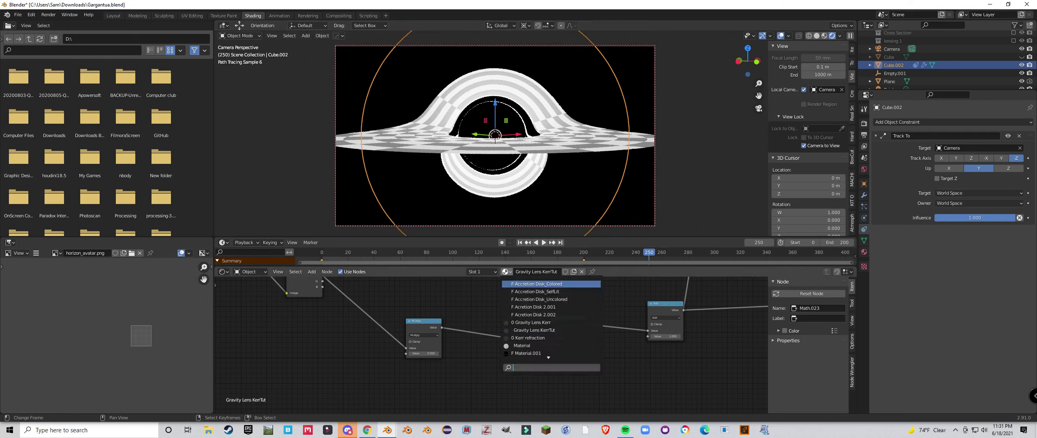
left_click(531, 322)
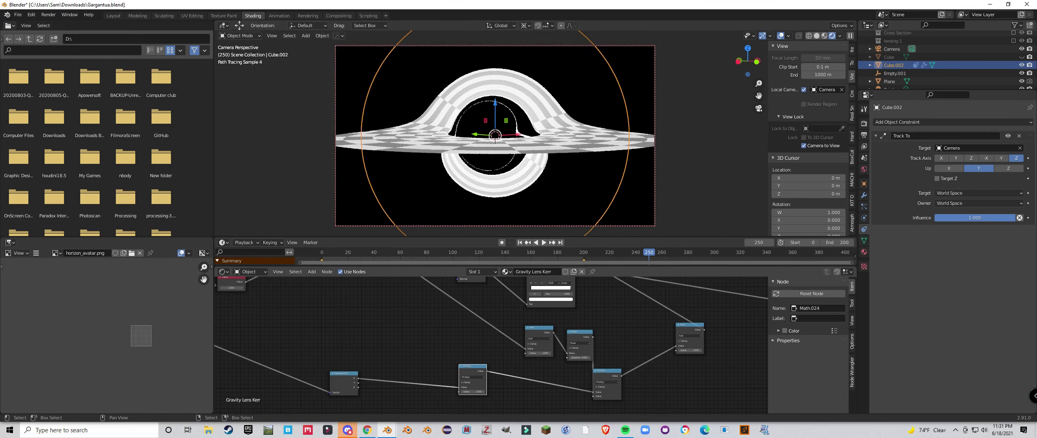
middle_click_drag(558, 357, 496, 367)
scroll(485, 350, "up", 3)
scroll(491, 356, "down", 3)
left_click_drag(512, 338, 465, 329)
key("h")
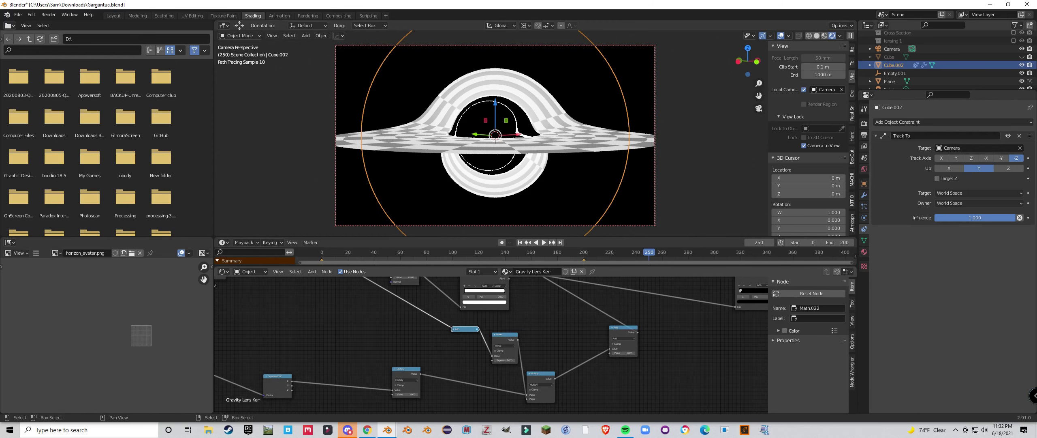
key("h")
left_click(506, 271)
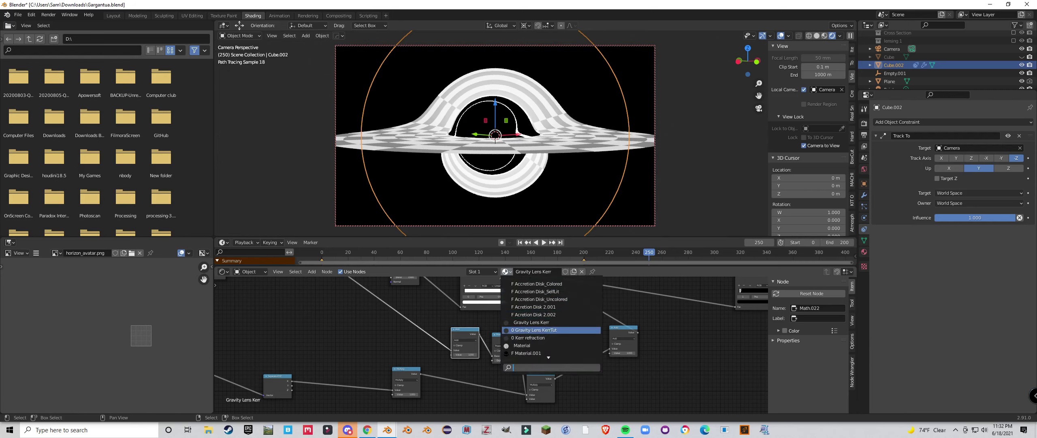
left_click(539, 330)
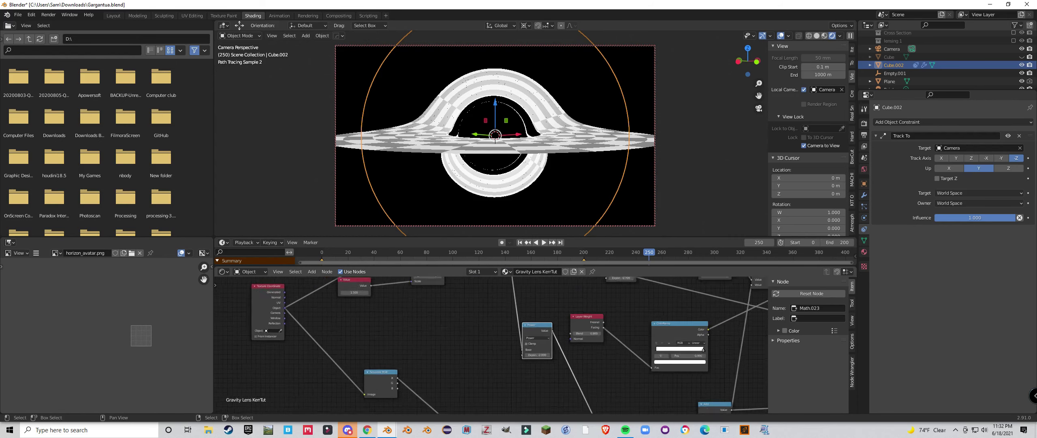
Step: Shift the Power node beside the Layer Weight node and enter a new exponent for it
scroll(490, 346, "up", 1)
left_click_drag(535, 324, 559, 334)
left_click(558, 367)
type("2.0")
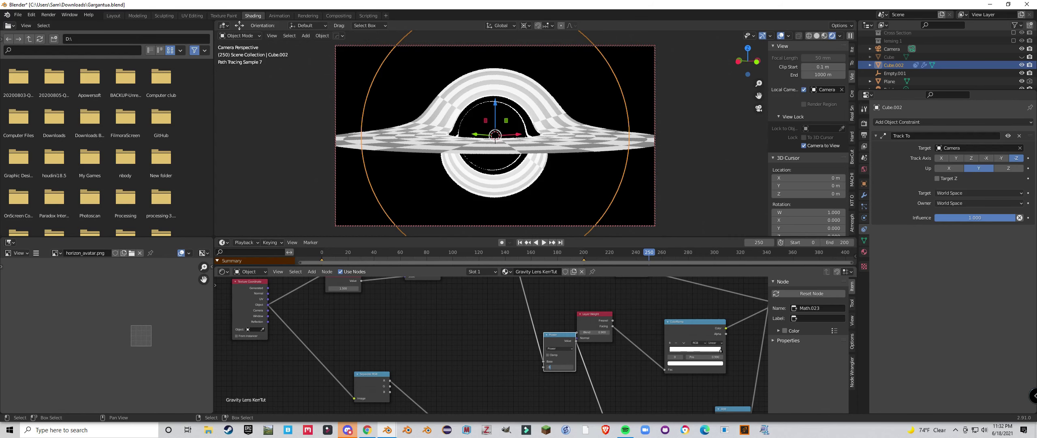
key("Return")
Step: Move the Power node downward, duplicate it, and place the copy ahead of it as an Add node
left_click_drag(559, 336, 569, 363)
key("shift+d")
left_click(546, 314)
left_click(546, 327)
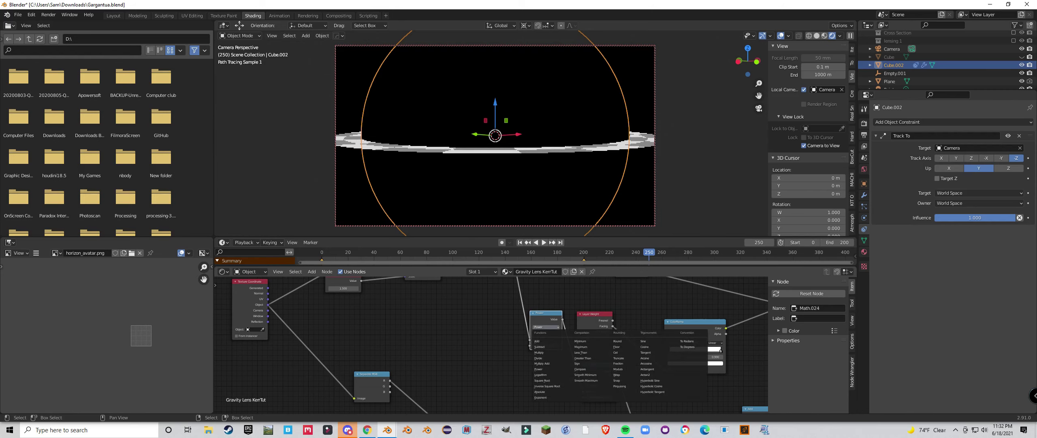
left_click(537, 341)
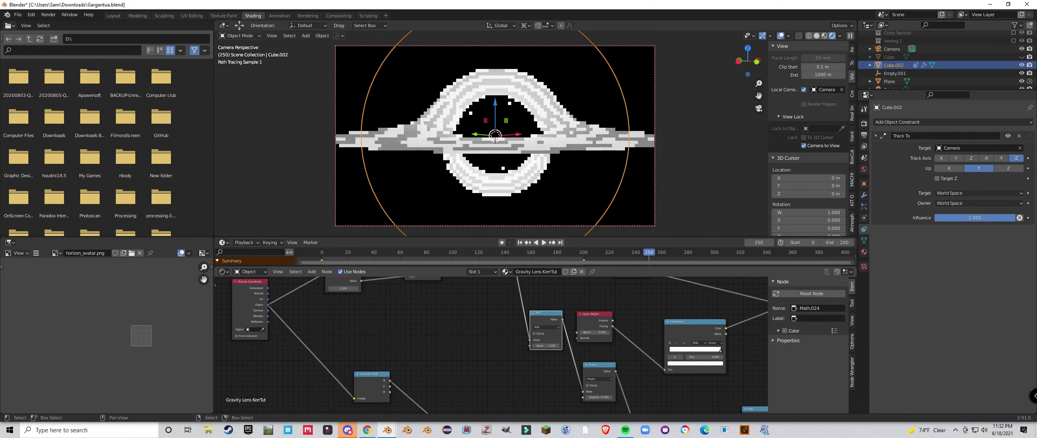
Step: Set the lower branch's first Multiply value to 0 and adjust it in small increments
scroll(480, 341, "down", 3)
middle_click_drag(480, 340, 471, 317)
scroll(480, 336, "down", 1)
scroll(491, 344, "up", 2)
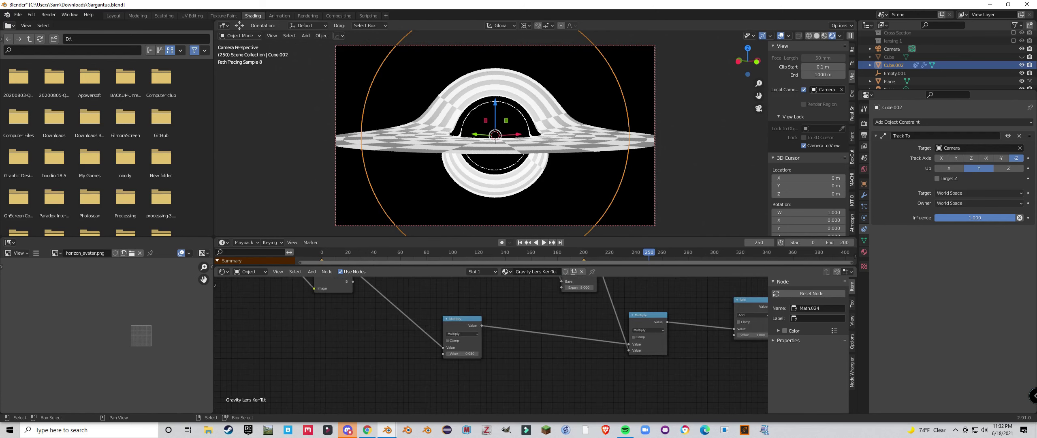
left_click(461, 353)
type("0")
key("Return")
left_click_drag(462, 353, 466, 353)
left_click(478, 354)
left_click(478, 353)
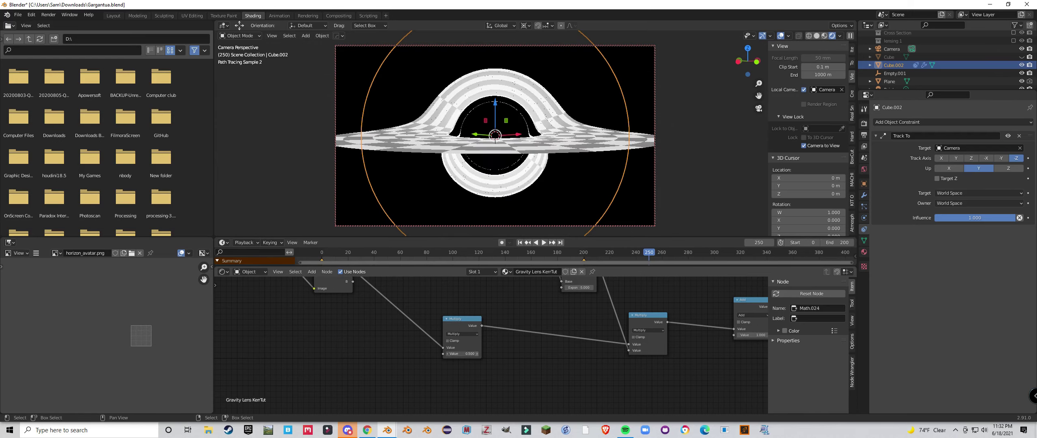
left_click(477, 353)
Step: Try values of 0.8 and 0.9 in the lower branch's first Multiply node
double_click(462, 354)
type("0.8")
key("Return")
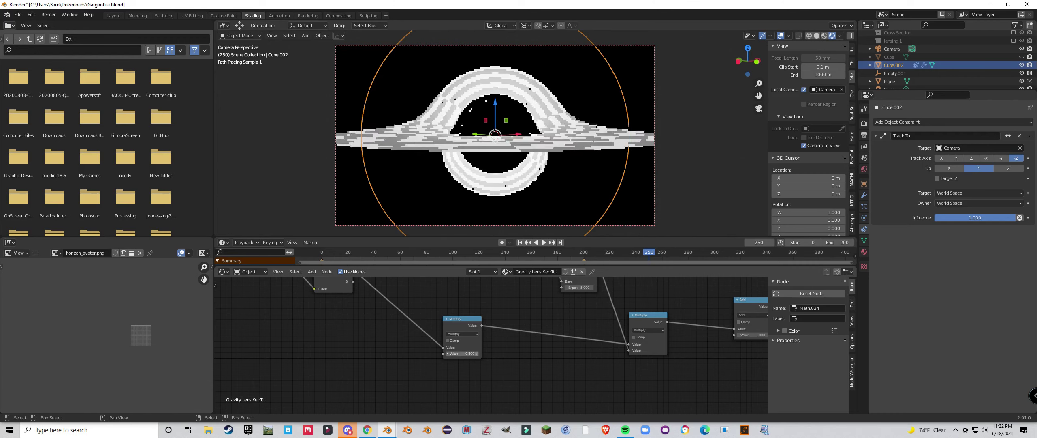
double_click(462, 353)
type("0.9")
key("Return")
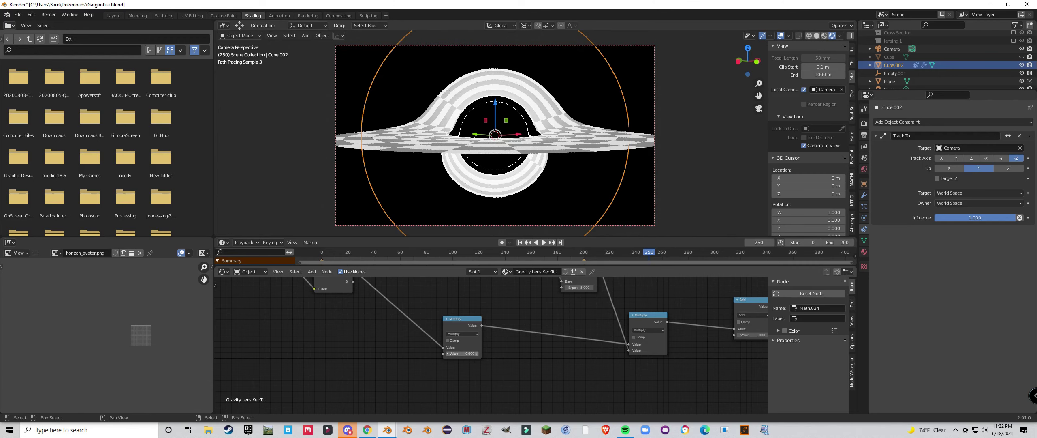
Step: Try a much larger value in the first Multiply node and undo the change
scroll(491, 344, "down", 1)
middle_click_drag(491, 344, 451, 398)
mouse_move(486, 316)
middle_mouse_down()
mouse_move(509, 379)
mouse_move(542, 401)
mouse_move(523, 373)
mouse_move(519, 319)
mouse_move(501, 308)
middle_mouse_up()
scroll(491, 345, "up", 3)
left_click_drag(470, 365, 484, 365)
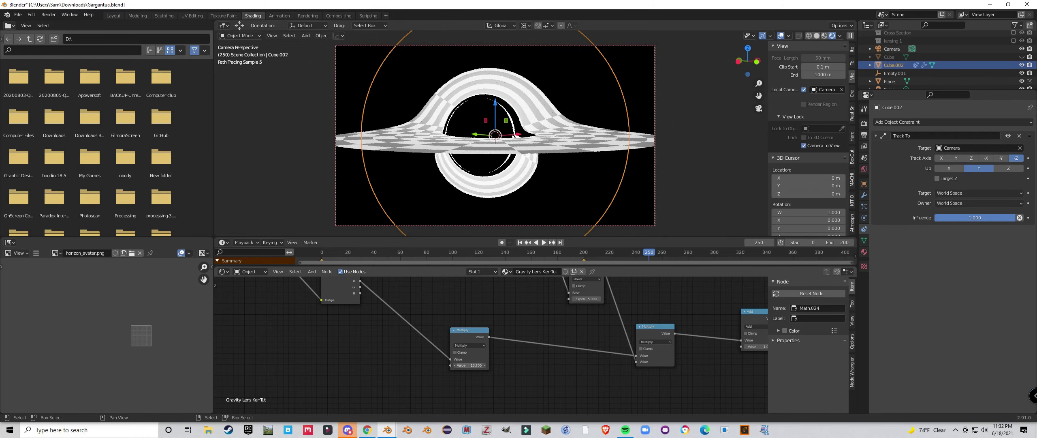
key("ctrl+z")
Step: Switch to the Gravity Lens Kerr material and examine its lower branch of Separate RGB, Multiply, Add and Power nodes
scroll(483, 365, "down", 4)
middle_click_drag(483, 352, 496, 407)
scroll(495, 401, "up", 3)
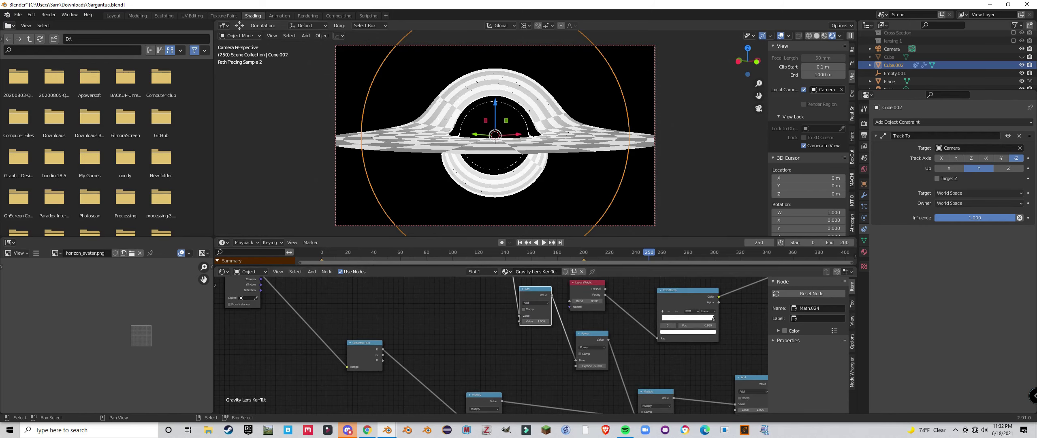
left_click(506, 272)
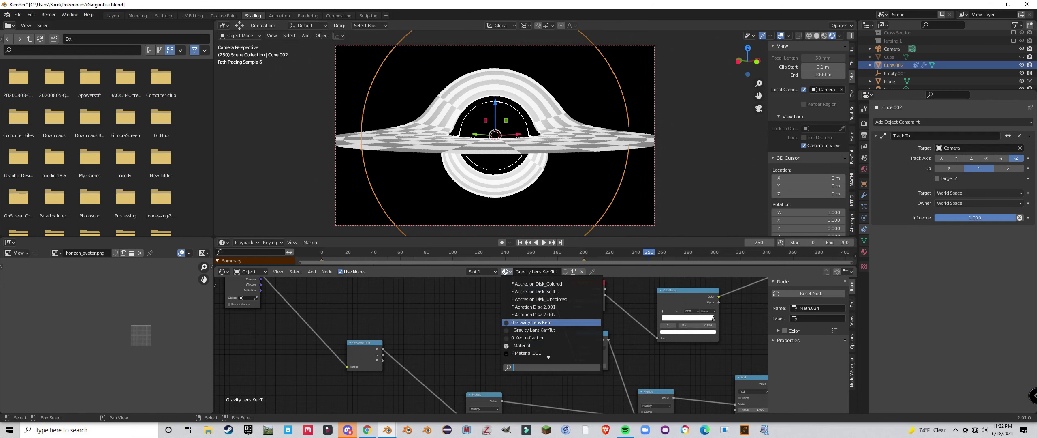
left_click(525, 322)
scroll(486, 341, "down", 8)
middle_click_drag(486, 341, 349, 362)
scroll(491, 343, "up", 2)
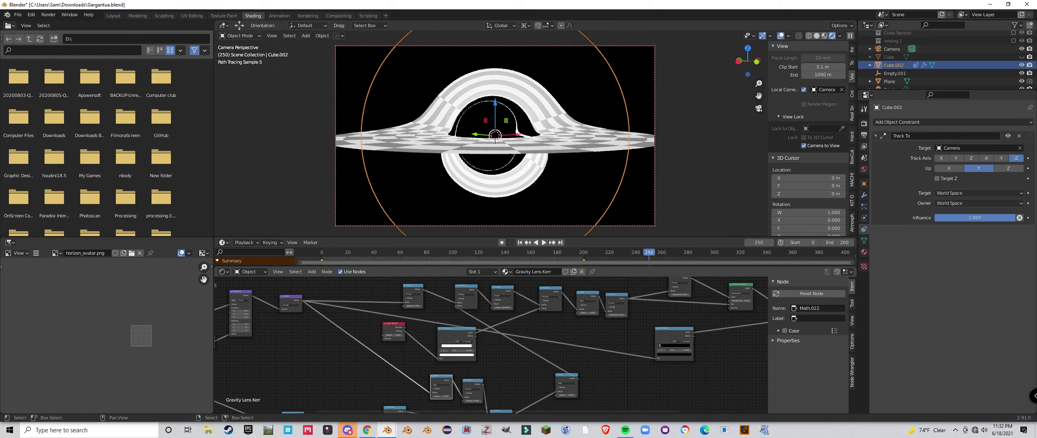
middle_click_drag(491, 343, 556, 289)
scroll(492, 350, "up", 1)
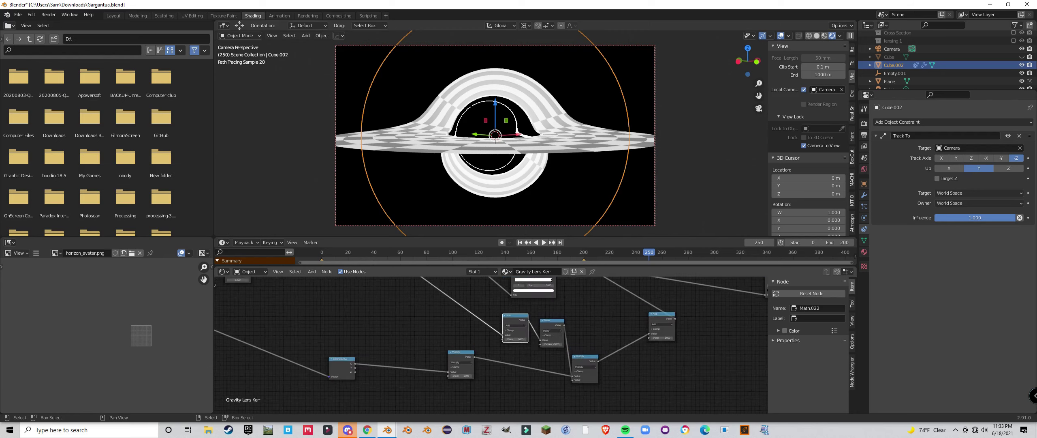
Step: Nudge the first Multiply node and relink Texture Coordinate to Separate RGB in the Gravity Lens Kerr material
left_click_drag(461, 355, 452, 356)
scroll(454, 355, "down", 2)
middle_click_drag(455, 355, 548, 372)
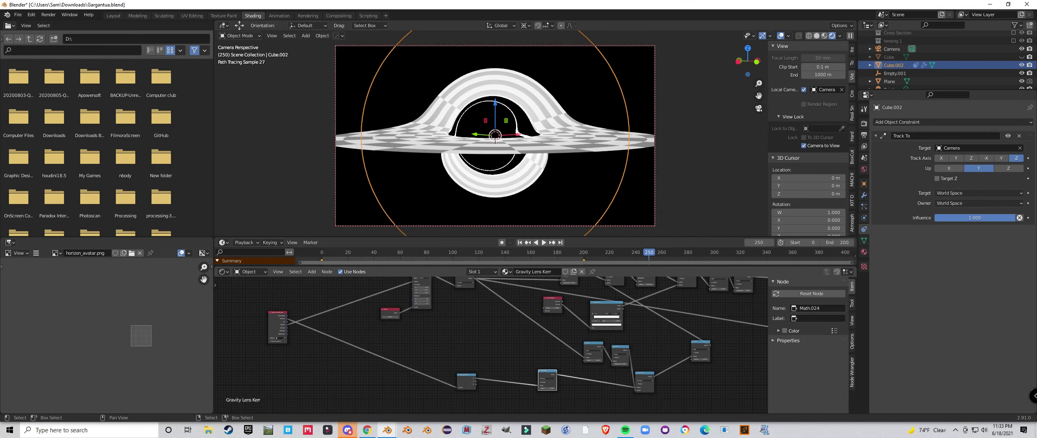
left_click_drag(287, 324, 456, 387)
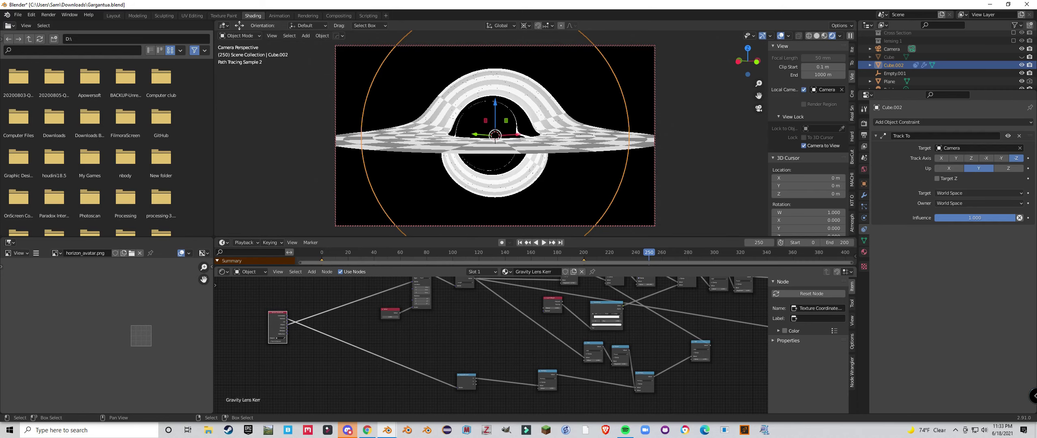
Step: Return to the Gravity Lens KerrTut material and relink its Texture Coordinate node to the Separate RGB node's Image input
left_click(506, 271)
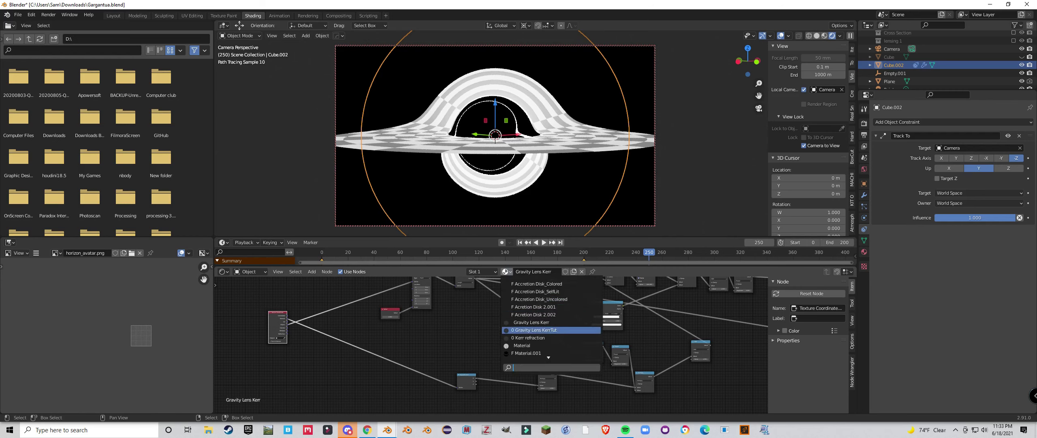
left_click(534, 330)
scroll(431, 282, "up", 3)
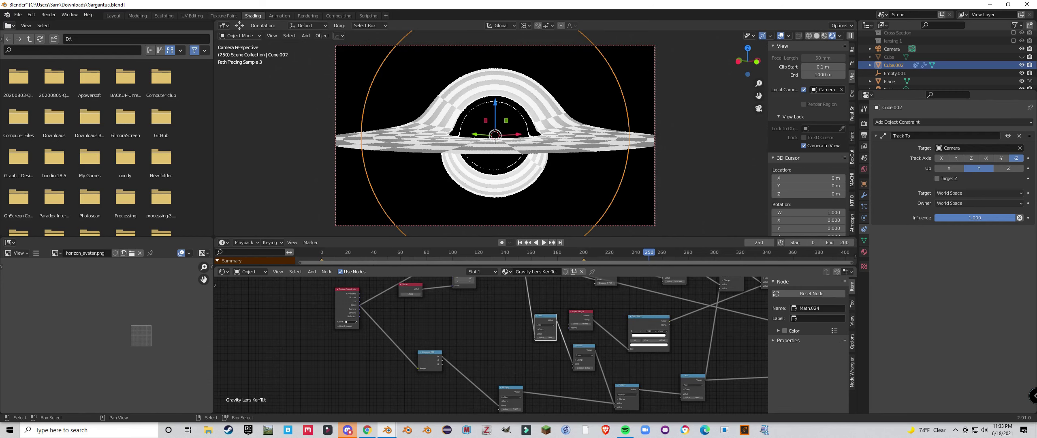
left_click_drag(360, 300, 418, 368)
Step: Try values of -0.8 and 0 in the first Multiply node after Separate RGB
middle_click_drag(418, 367, 305, 315)
scroll(491, 345, "up", 5)
left_click(367, 362)
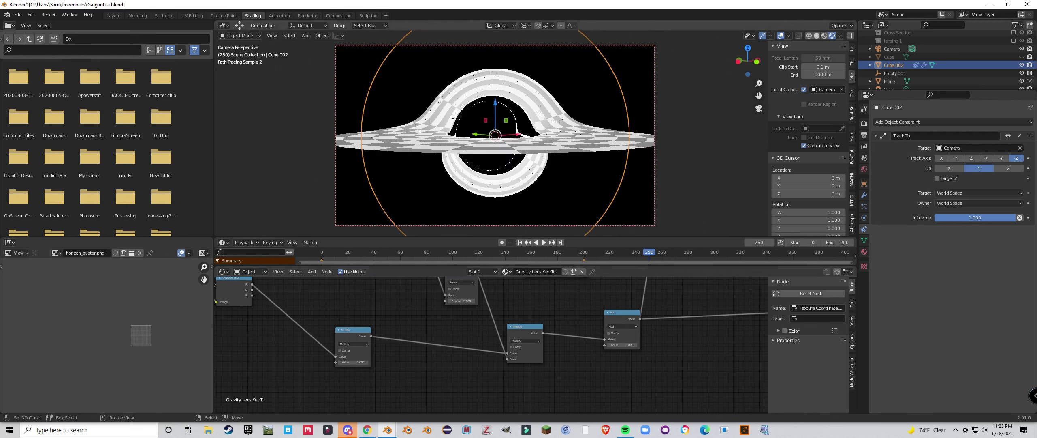
scroll(492, 336, "up", 3)
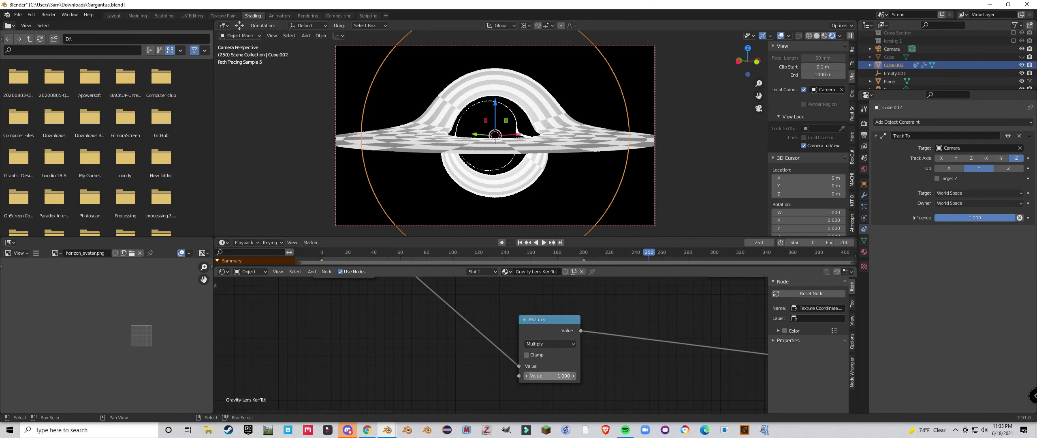
left_click_drag(543, 365, 489, 347)
double_click(534, 347)
type(".6")
key("Return")
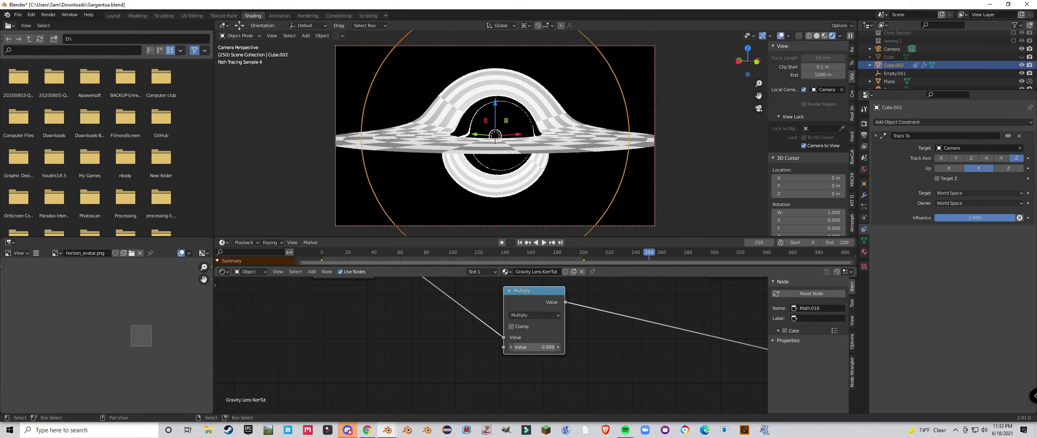
left_click(534, 347)
type("0")
key("Return")
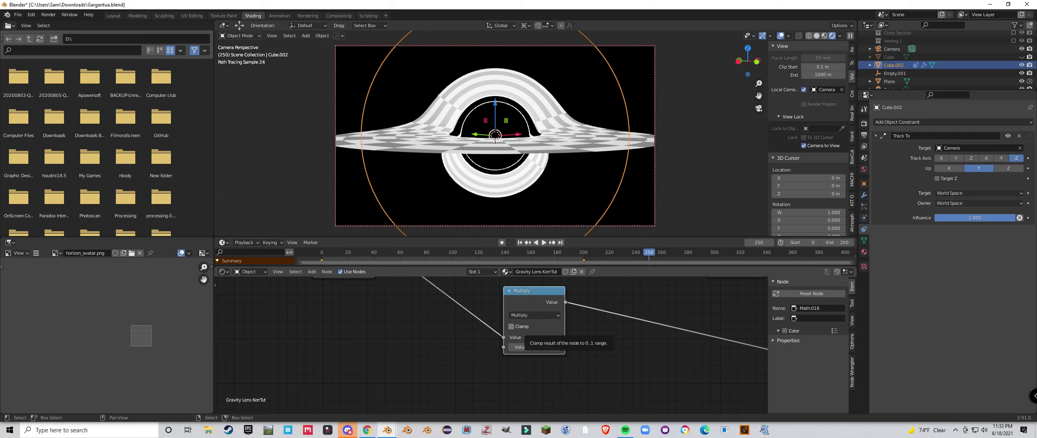
Step: Set the value of the first Multiply node after Separate RGB to 1
middle_click_drag(526, 330, 455, 316)
scroll(519, 348, "down", 2)
scroll(455, 316, "up", 3)
left_click(464, 332)
type("1")
key("Return")
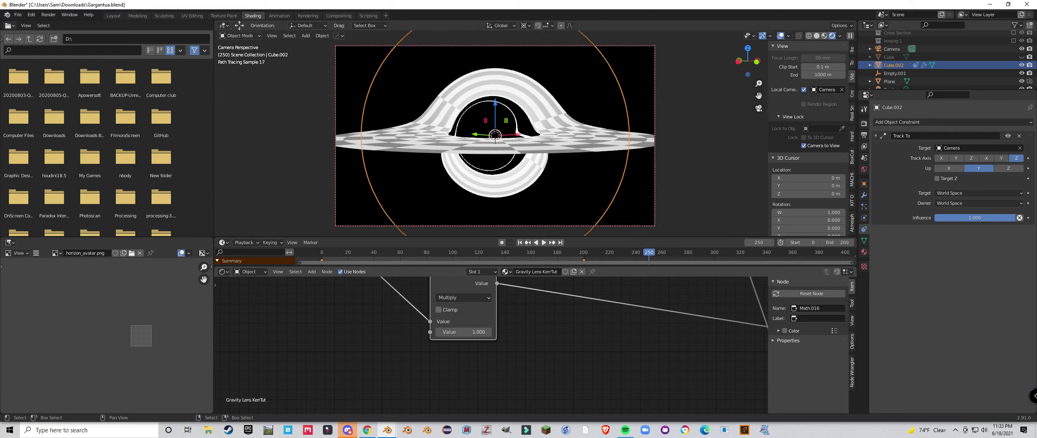
Step: Tidy the lower branch by repositioning the second Multiply node and the Power node that feeds it
scroll(252, 375, "down", 5)
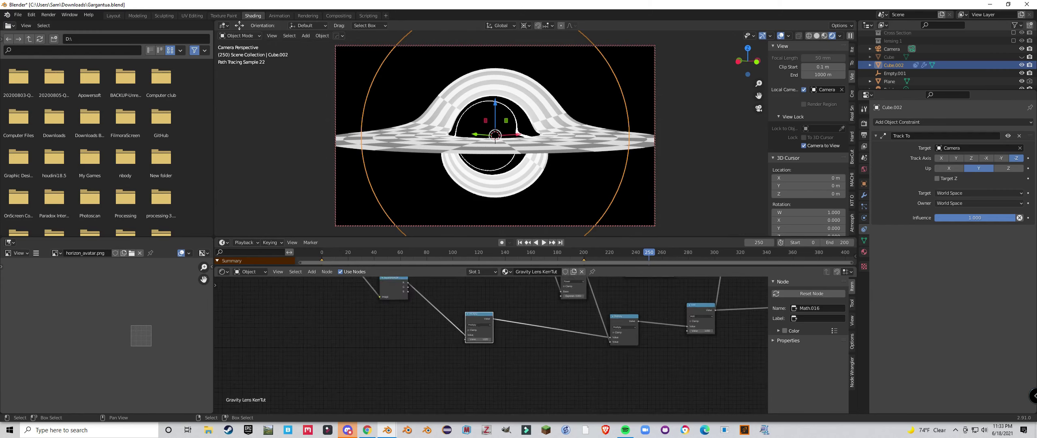
left_click_drag(563, 323, 566, 326)
mouse_move(486, 334)
left_mouse_down()
mouse_move(487, 315)
mouse_move(491, 322)
left_mouse_up()
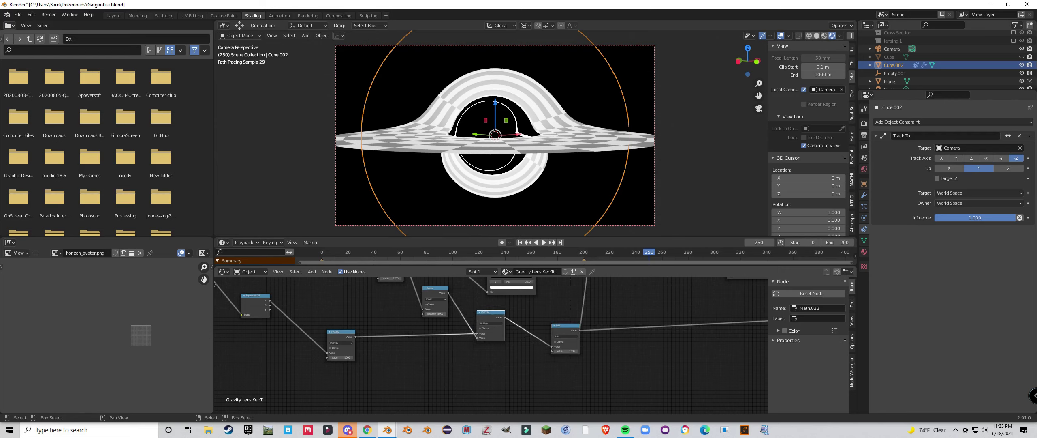
left_click_drag(435, 295, 425, 298)
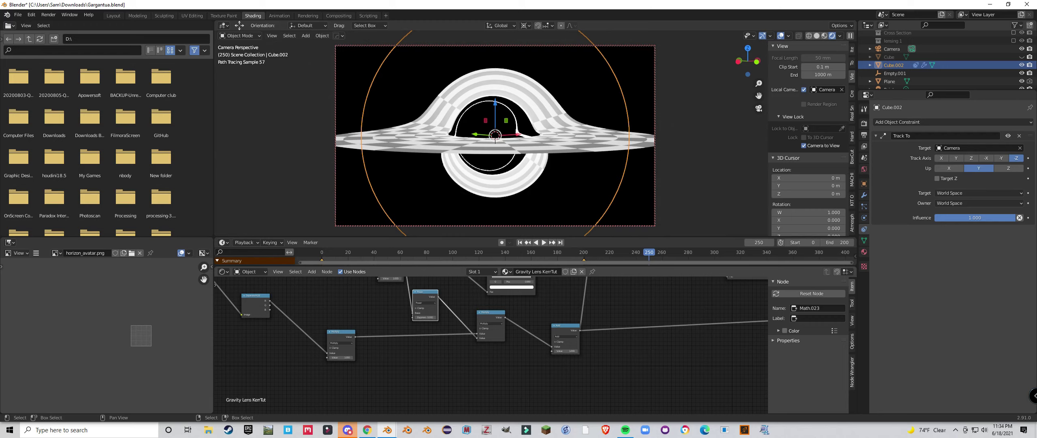
left_click_drag(424, 297, 420, 299)
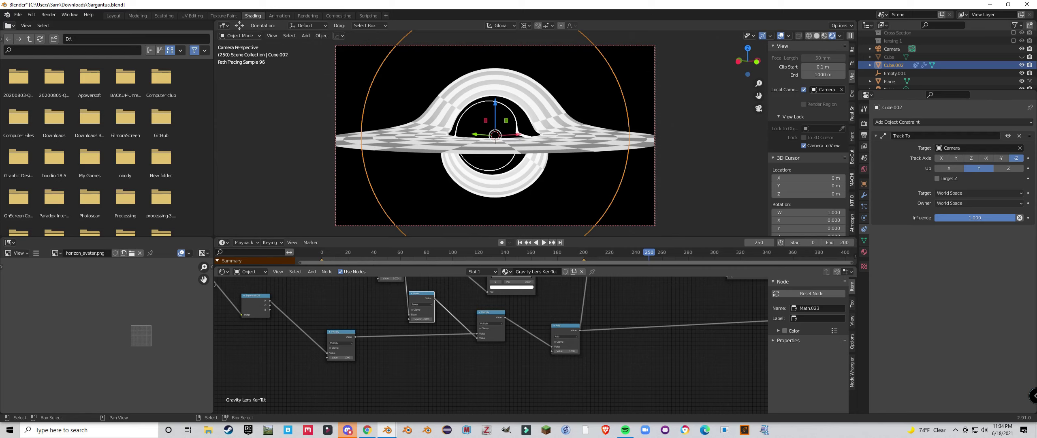
scroll(324, 284, "up", 3)
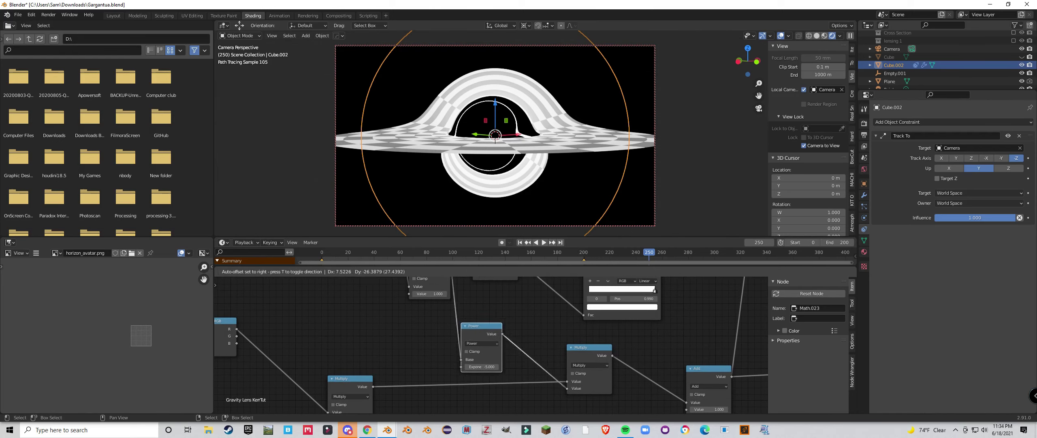
scroll(449, 292, "down", 2)
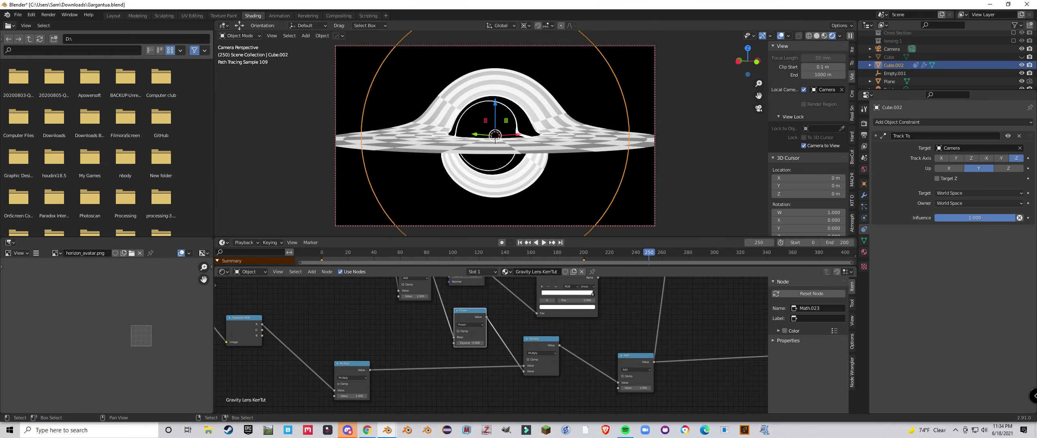
Step: Move the Separate RGB node down so it sits roughly level with the first Multiply node
scroll(482, 345, "down", 1)
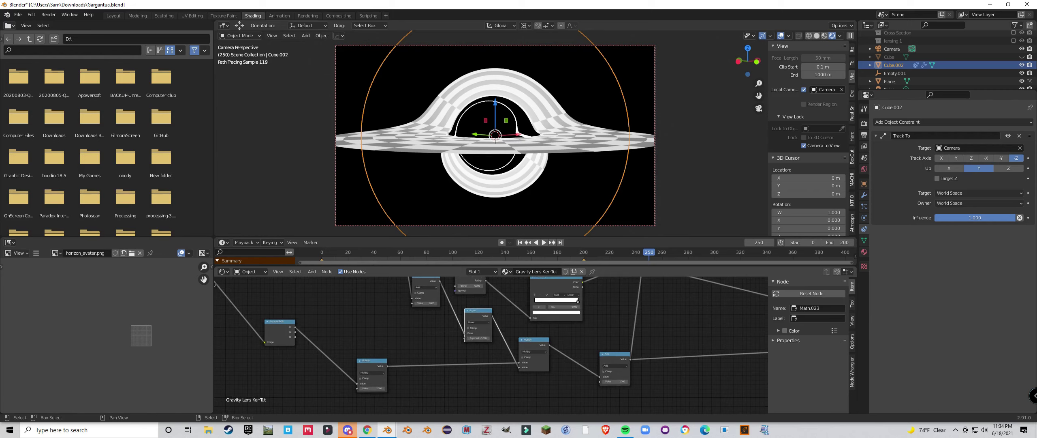
middle_click_drag(482, 344, 497, 341)
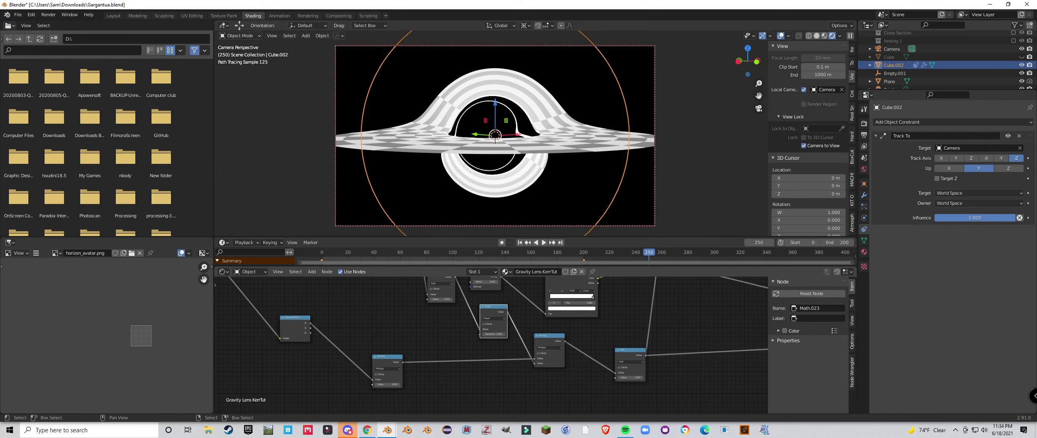
scroll(450, 328, "up", 3)
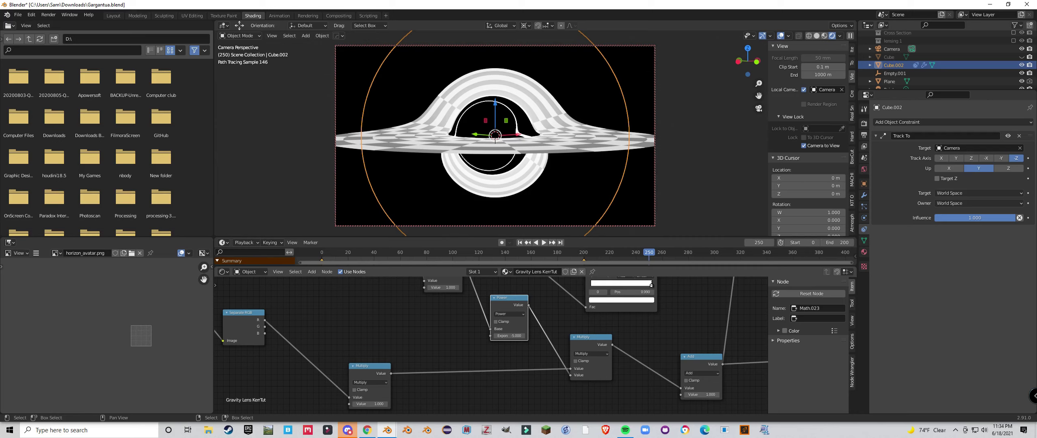
scroll(739, 337, "down", 2)
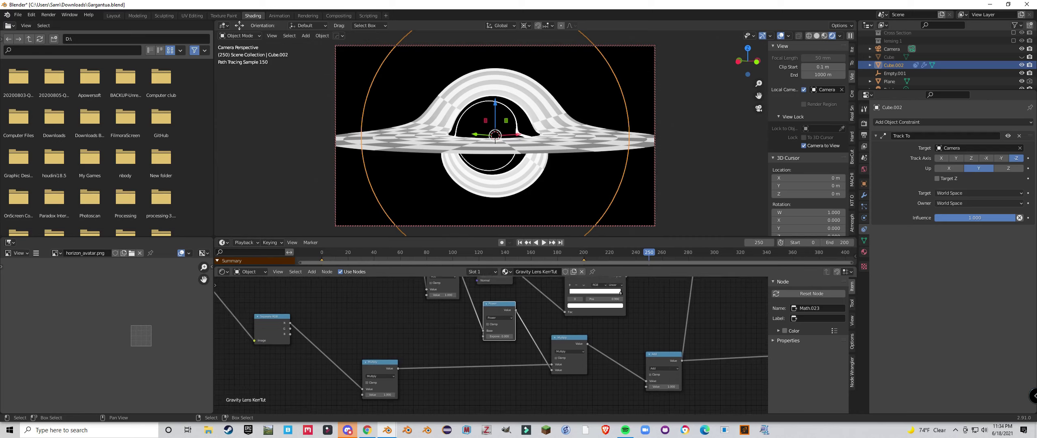
middle_click_drag(364, 336, 448, 348)
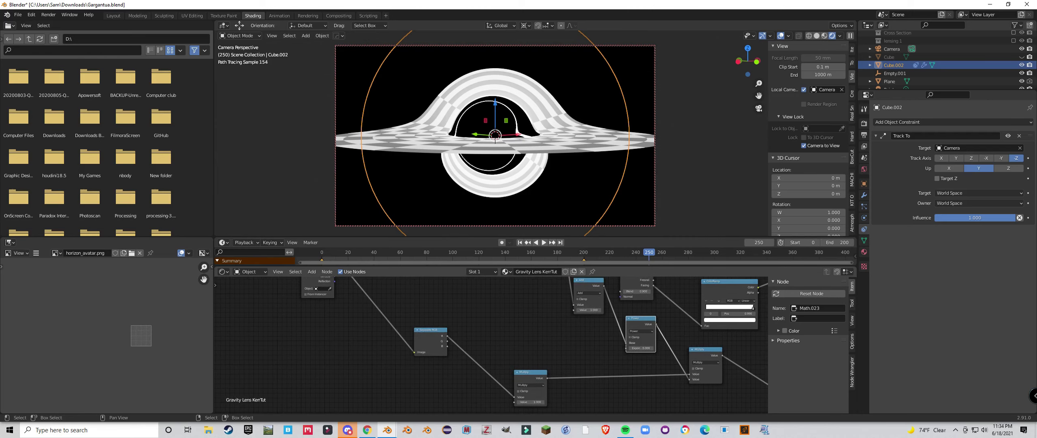
left_click_drag(428, 341, 427, 354)
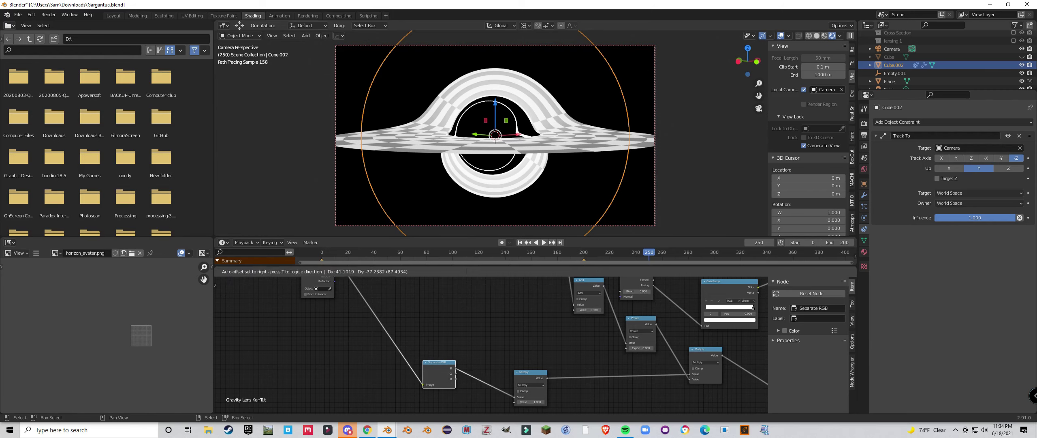
key("Return")
scroll(478, 352, "down", 2)
middle_click_drag(478, 353, 378, 377)
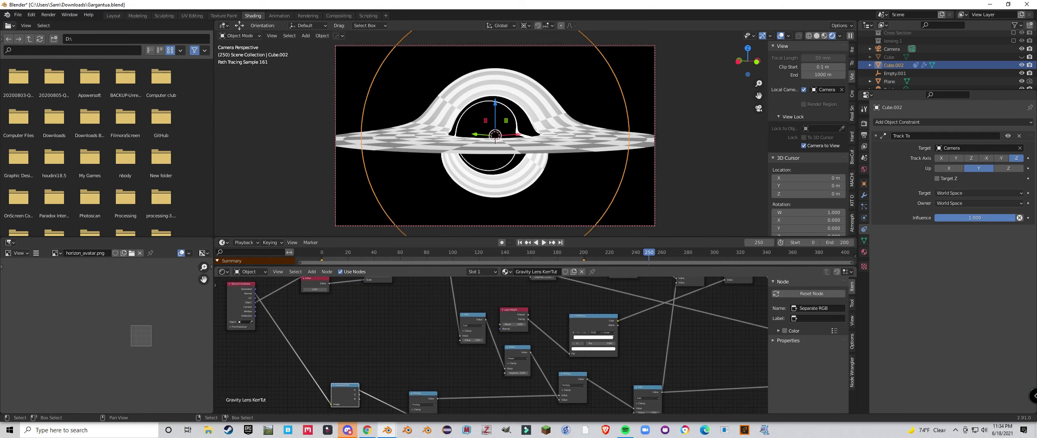
Step: Fine-tune the layout of the nodes around Separate RGB and undo the last two changes
scroll(492, 344, "down", 4)
middle_click_drag(492, 344, 598, 329)
scroll(283, 345, "down", 4)
scroll(527, 344, "up", 6)
scroll(503, 352, "up", 2)
left_click_drag(432, 288, 410, 306)
middle_click_drag(506, 359, 446, 324)
scroll(446, 324, "up", 2)
left_click(478, 318)
left_click_drag(484, 335, 468, 323)
left_click(575, 345)
key("ctrl+z")
key("ctrl+z")
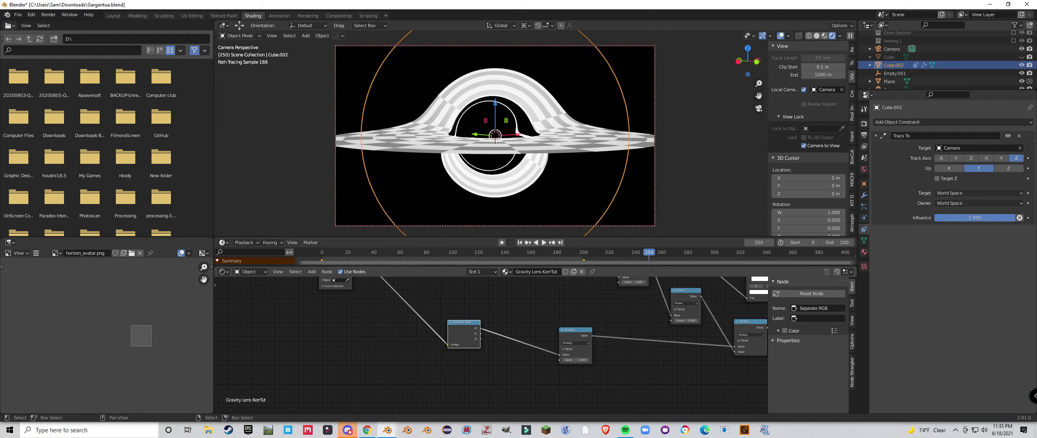
Step: Orbit the camera slightly around the black hole and switch the shader editor to the World nodes
middle_click_drag(514, 134, 480, 134)
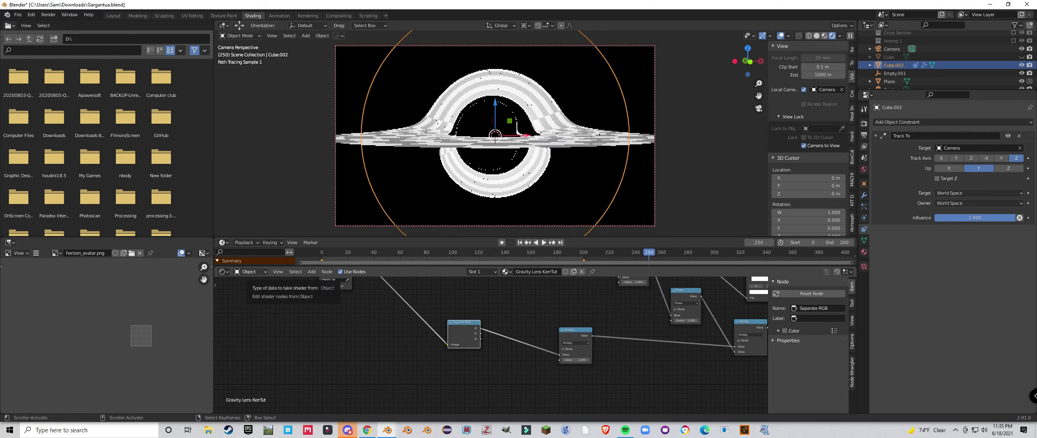
left_click(248, 271)
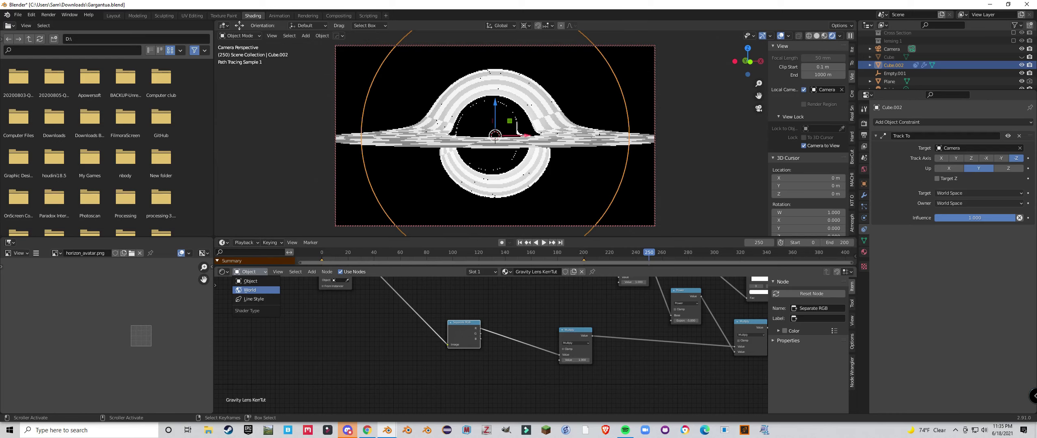
left_click(250, 290)
Step: Switch the viewport to Solid shading and hide the accretion disk plane
key("z")
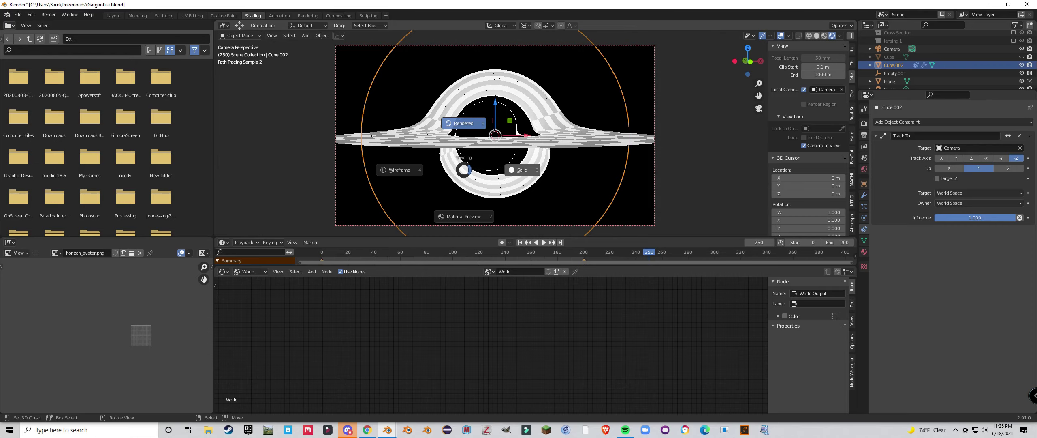
left_click(522, 170)
right_click(531, 146)
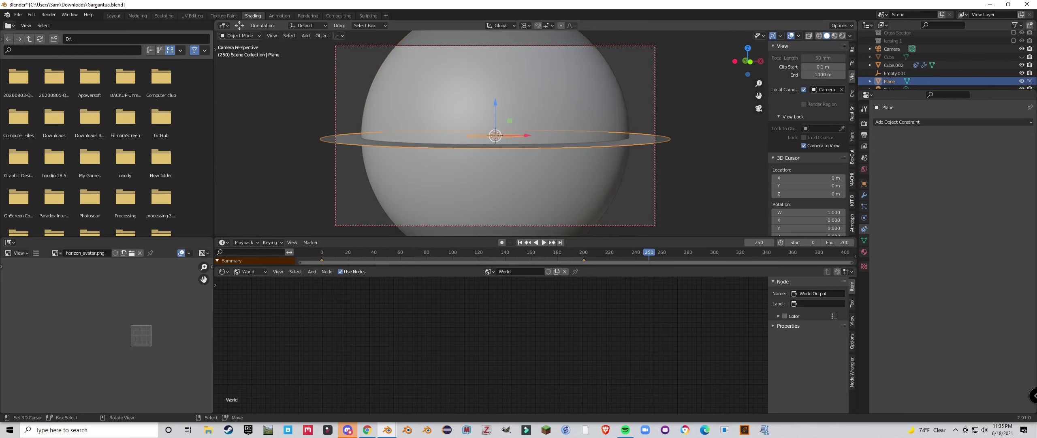
key("h")
Step: Set the World Background node's strength to 1 and return the viewport to Rendered shading
middle_click_drag(648, 334, 527, 335)
middle_click_drag(729, 330, 493, 336)
scroll(527, 336, "up", 12)
left_click(634, 330)
type("1")
key("Return")
key("z")
left_click(503, 150)
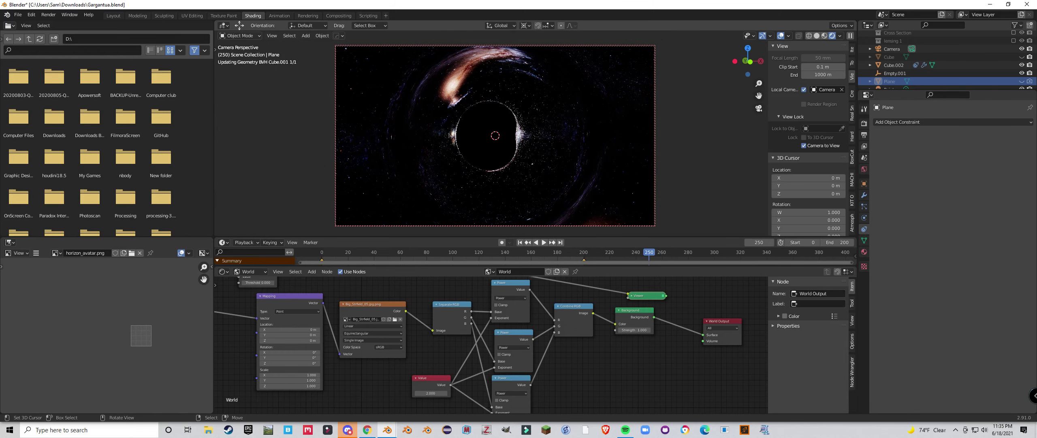
Step: Return the shader editor to object materials and select Cube.002 to show its Gravity Lens KerrTut node tree
scroll(495, 136, "up", 5)
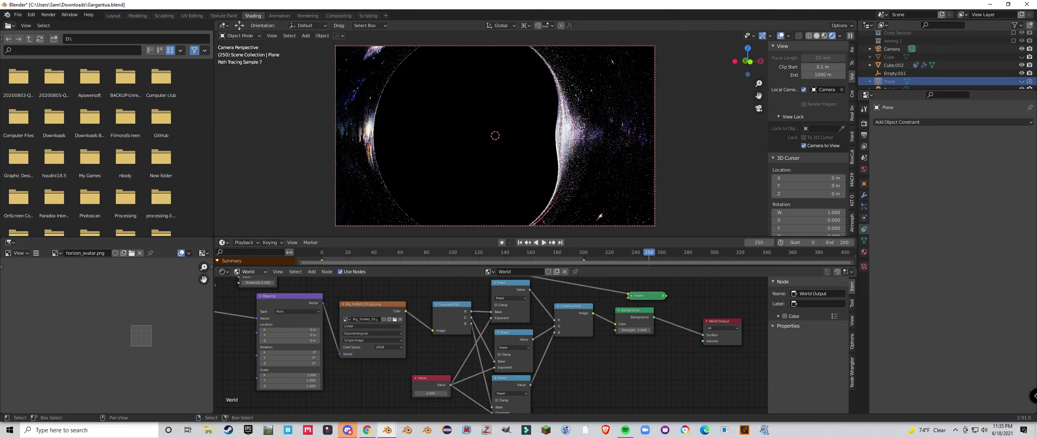
left_click(249, 272)
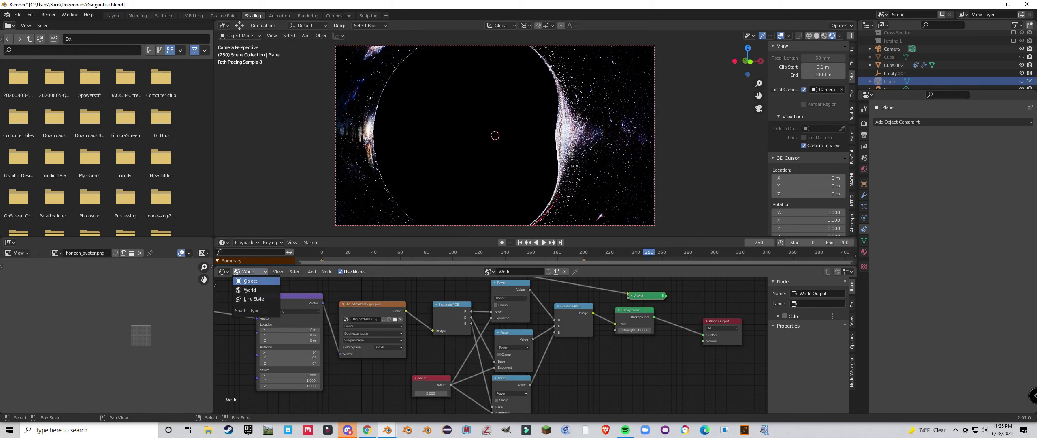
left_click(249, 281)
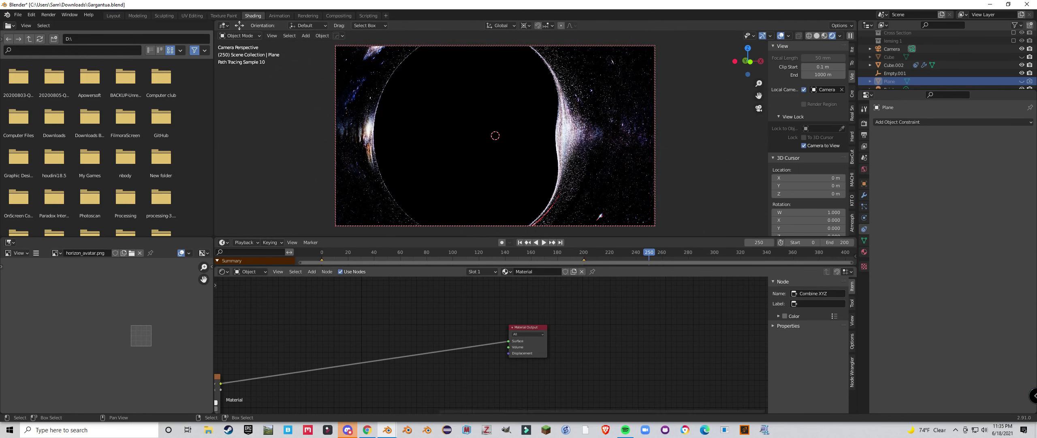
key("Home")
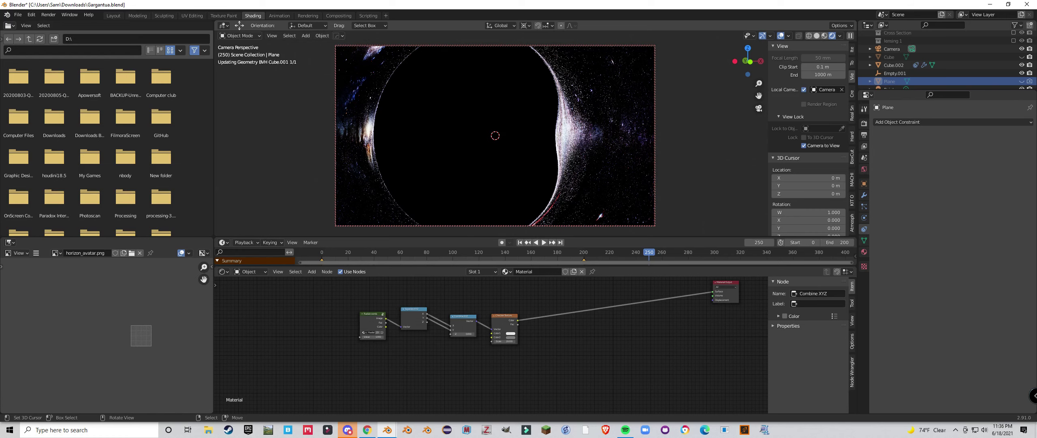
scroll(495, 135, "down", 3)
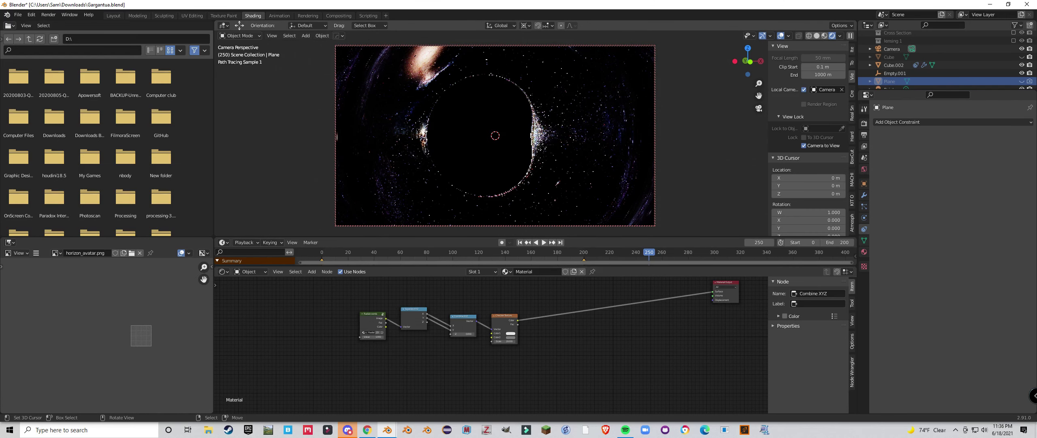
right_click(502, 162)
scroll(486, 345, "up", 1)
middle_click_drag(486, 332, 541, 399)
scroll(500, 346, "down", 1)
scroll(487, 344, "down", 1)
middle_click_drag(487, 345, 429, 369)
scroll(466, 362, "down", 2)
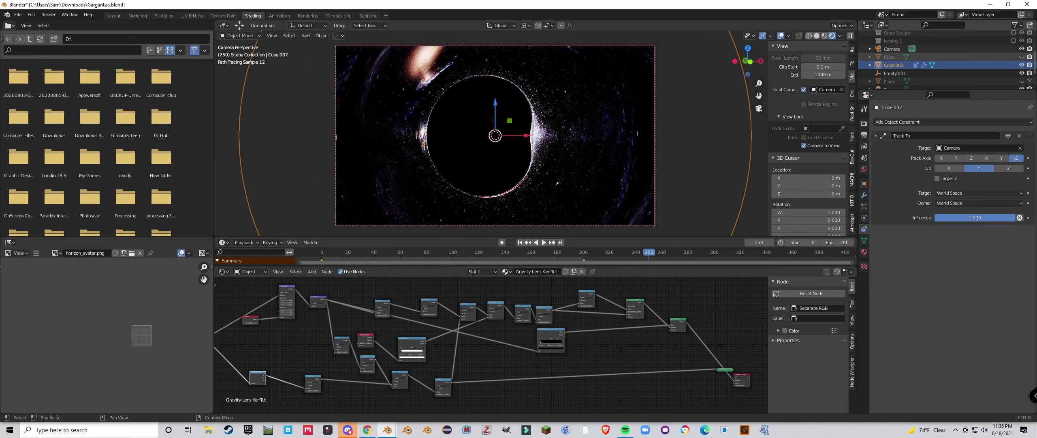
Step: Bring up the separate render result window and display the black hole render stored in Slot 2
mouse_move(387, 430)
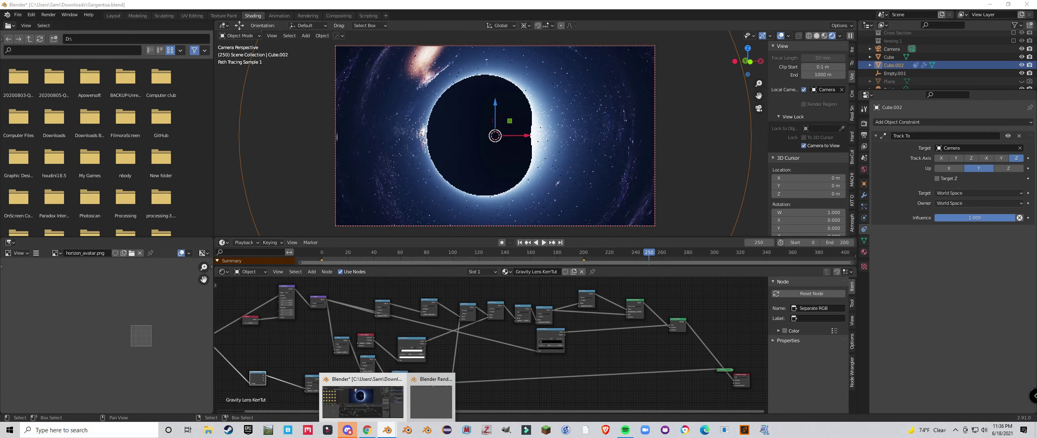
left_click(432, 401)
left_click(1006, 18)
left_click(1001, 89)
scroll(781, 222, "down", 3)
scroll(620, 194, "up", 4)
scroll(871, 186, "down", 2)
middle_click_drag(1013, 223, 888, 235)
scroll(712, 231, "up", 1)
scroll(778, 222, "down", 1)
middle_click_drag(861, 207, 873, 198)
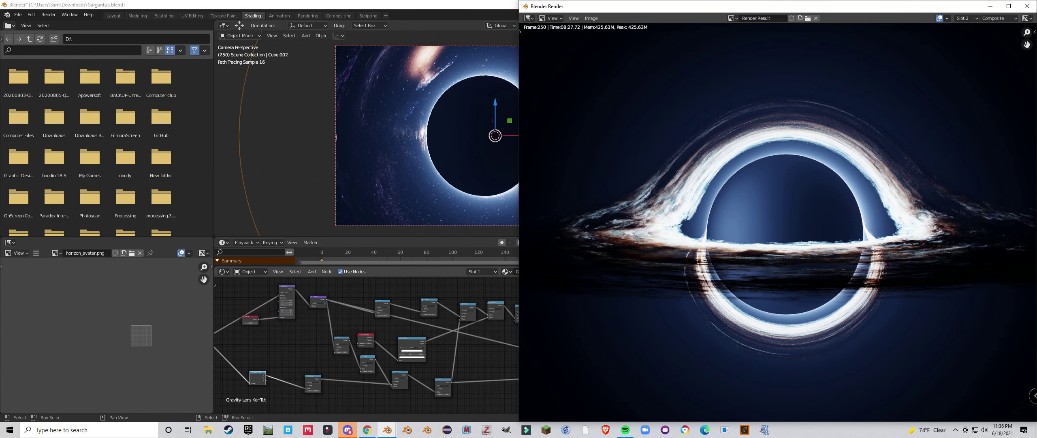
Step: Examine both ends of the accretion disk and the shadow's outline in the Slot 2 render, and close the render window
scroll(709, 206, "down", 3)
scroll(648, 208, "up", 5)
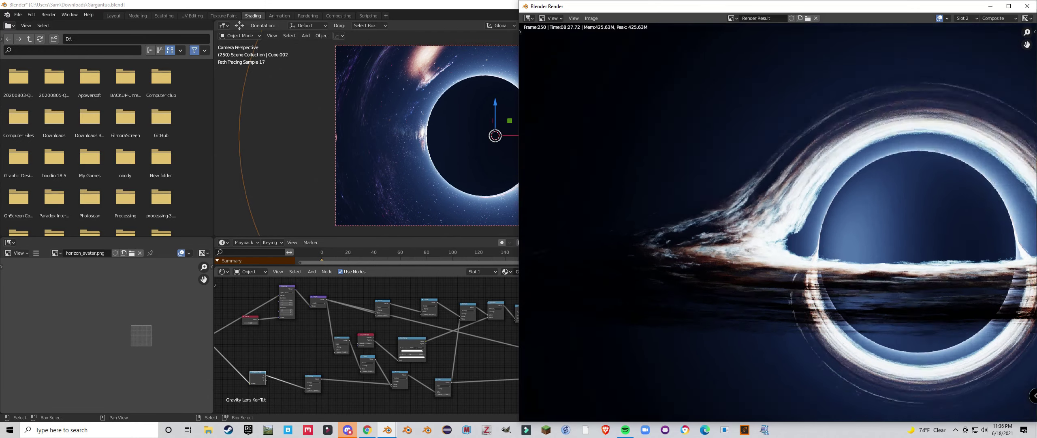
scroll(579, 349, "up", 1)
middle_click_drag(579, 348, 634, 343)
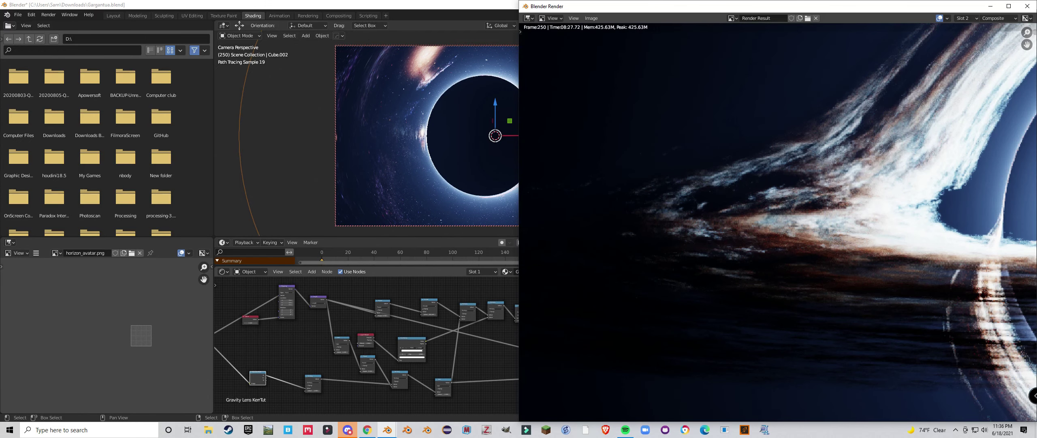
scroll(636, 214, "down", 6)
scroll(878, 206, "up", 6)
scroll(777, 222, "down", 5)
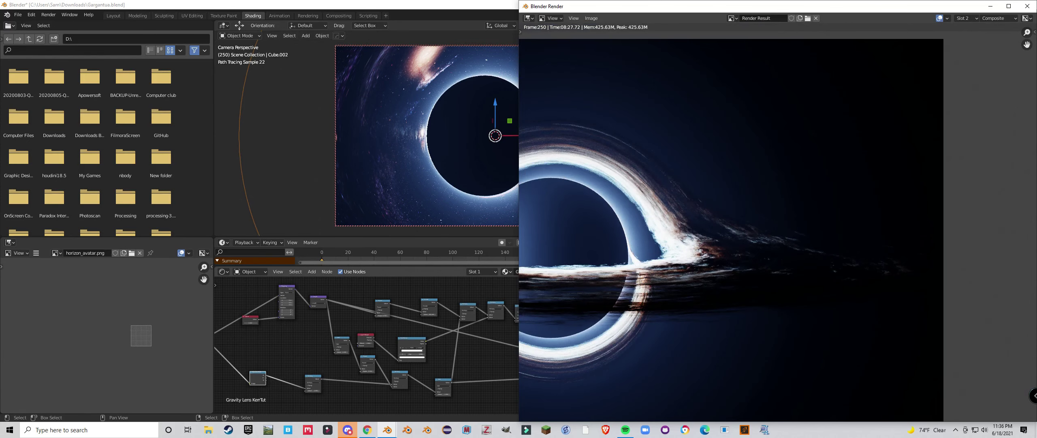
middle_click_drag(730, 243, 791, 224)
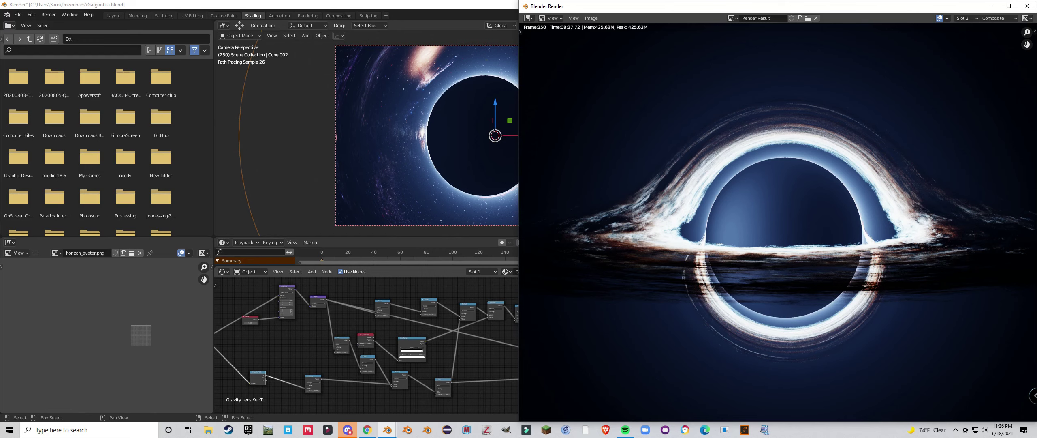
middle_click_drag(709, 222, 890, 225)
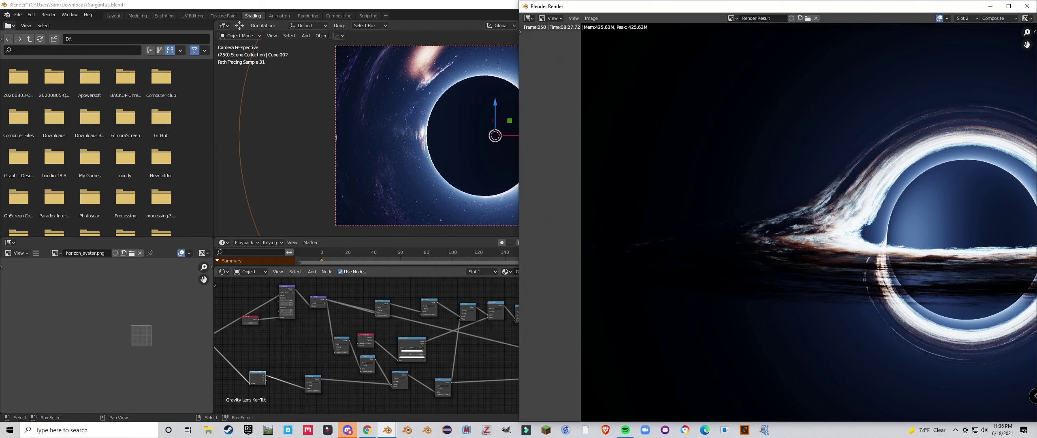
key("Escape")
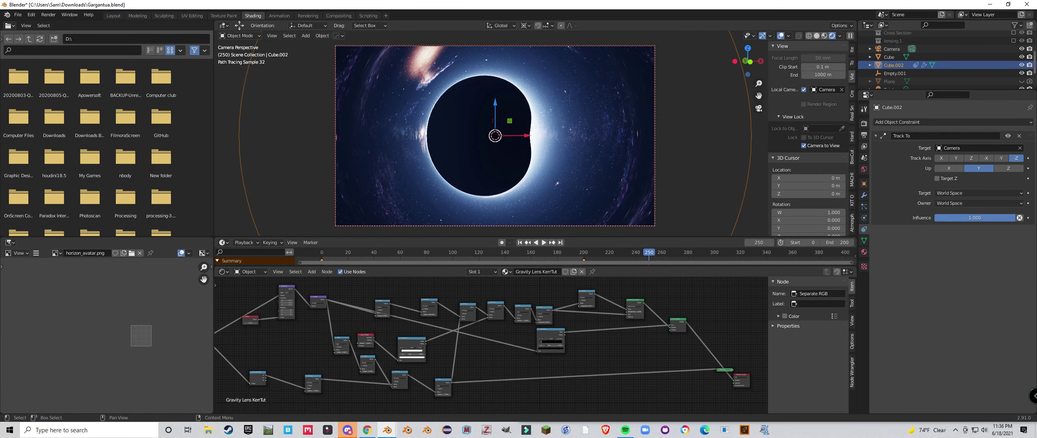
Step: Lower the value of the first Multiply node after Separate RGB slightly to reduce the lensing asymmetry
middle_click_drag(384, 372, 577, 309)
scroll(490, 344, "up", 8)
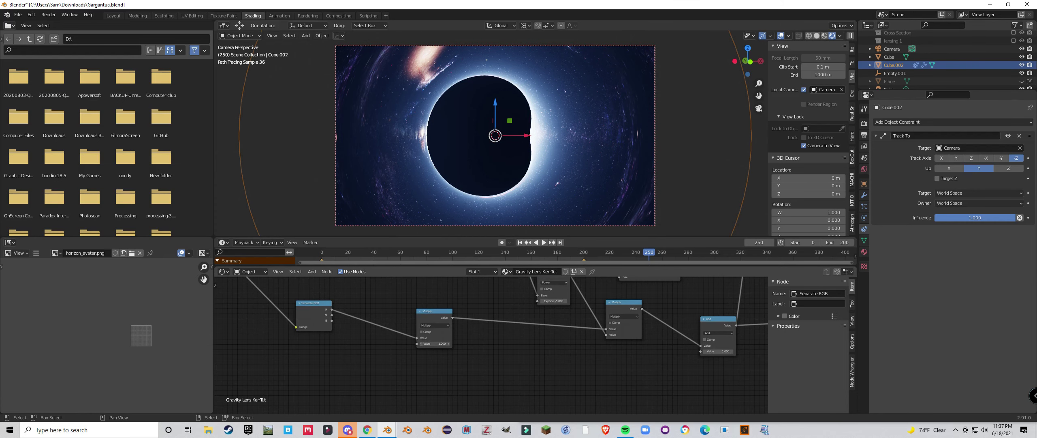
left_click(421, 344)
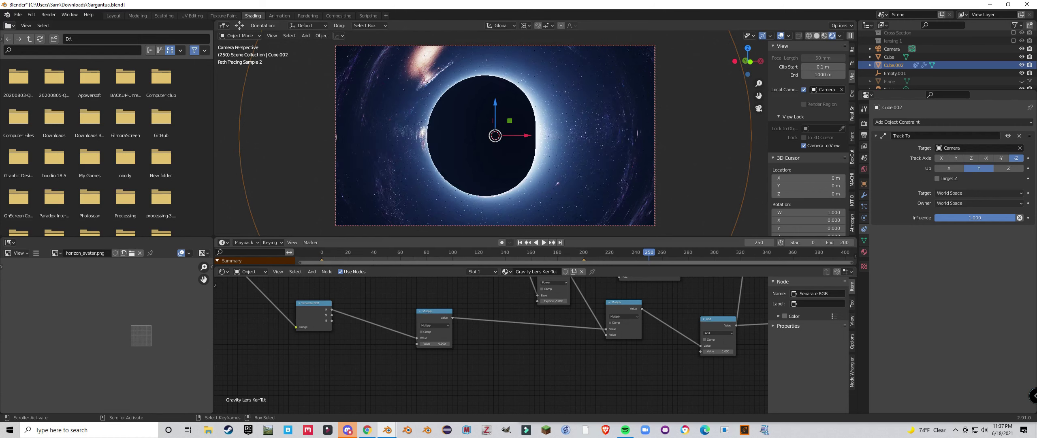